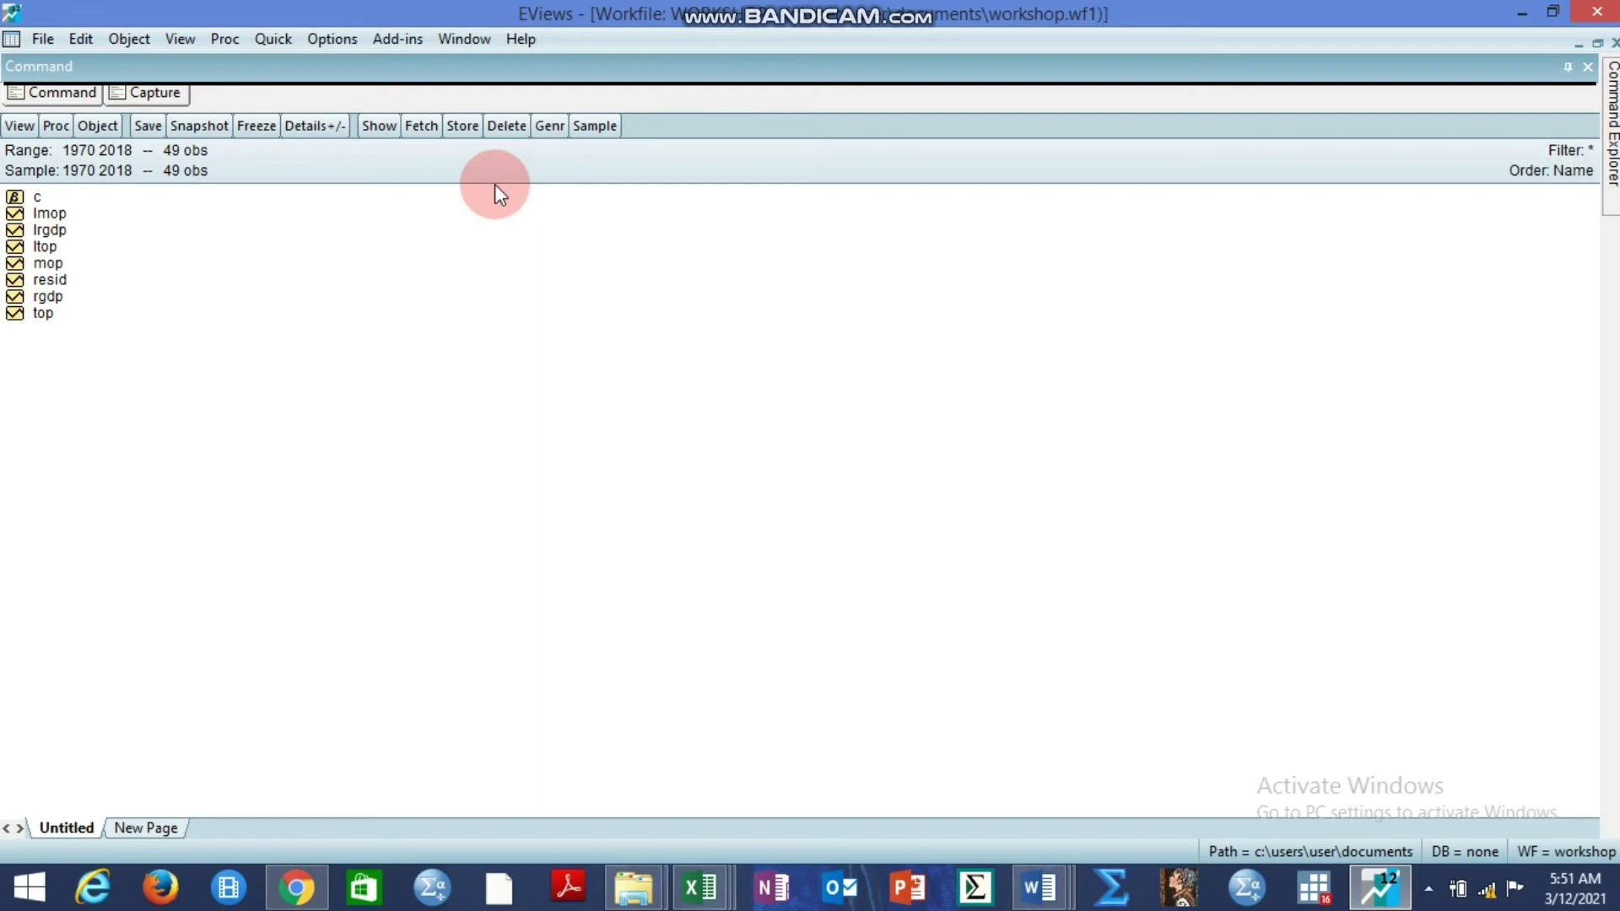
# - Select lrgdp, lmop and ltop and open them together as a group
pyautogui.click(57, 229)
pyautogui.keyDown('ctrl'); pyautogui.click(57, 214); pyautogui.keyUp('ctrl')
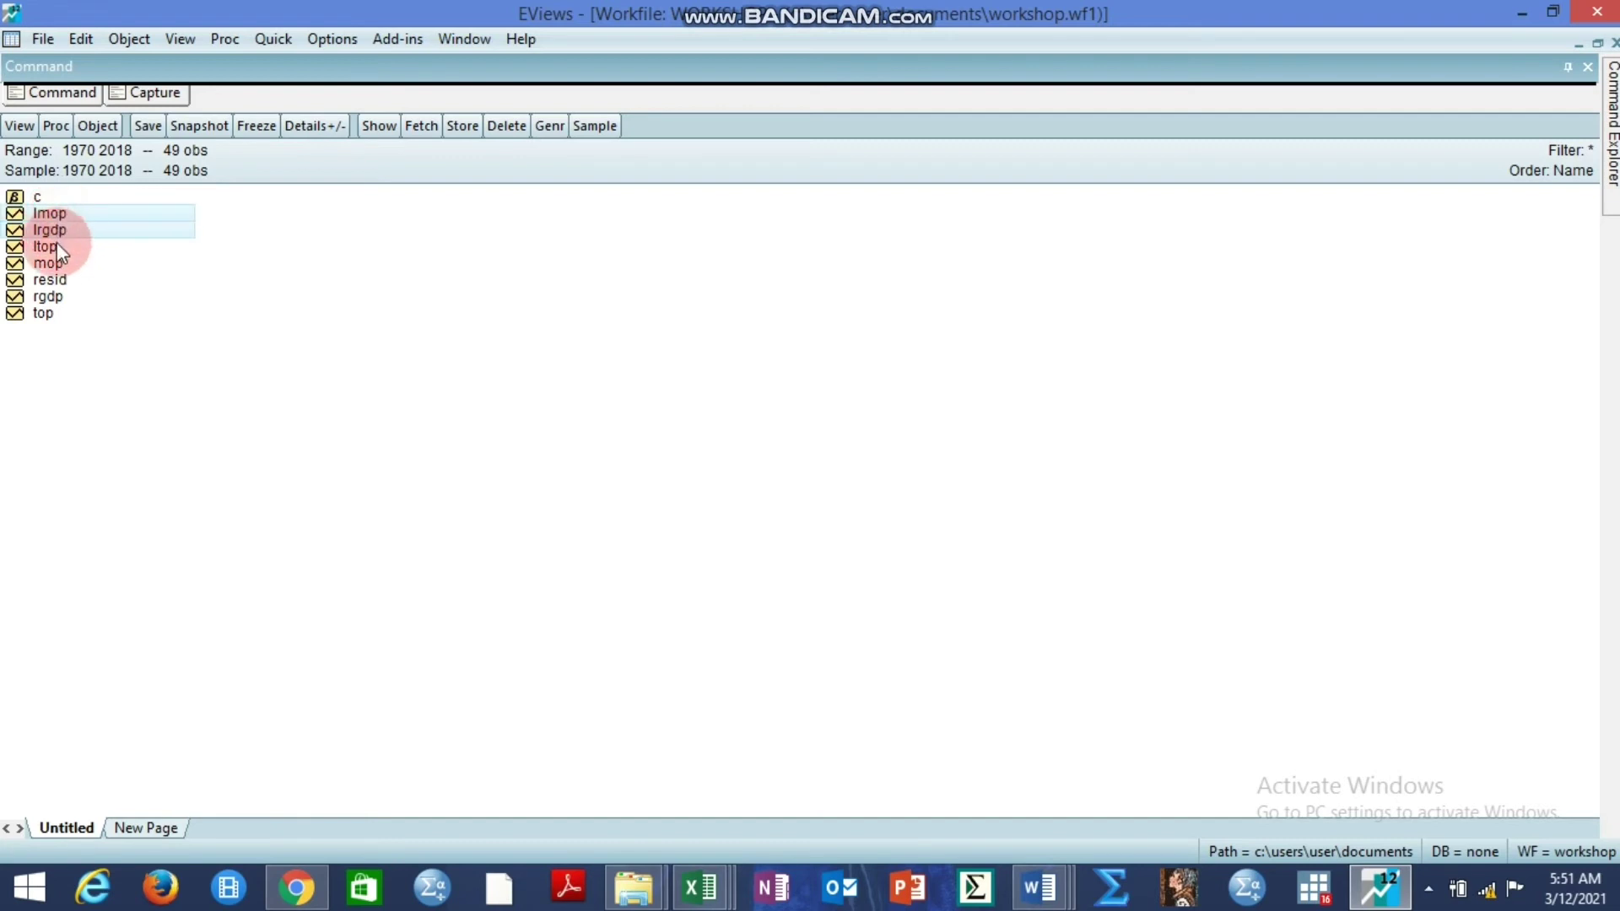
pyautogui.keyDown('ctrl'); pyautogui.click(56, 243); pyautogui.keyUp('ctrl')
pyautogui.rightClick(85, 242)
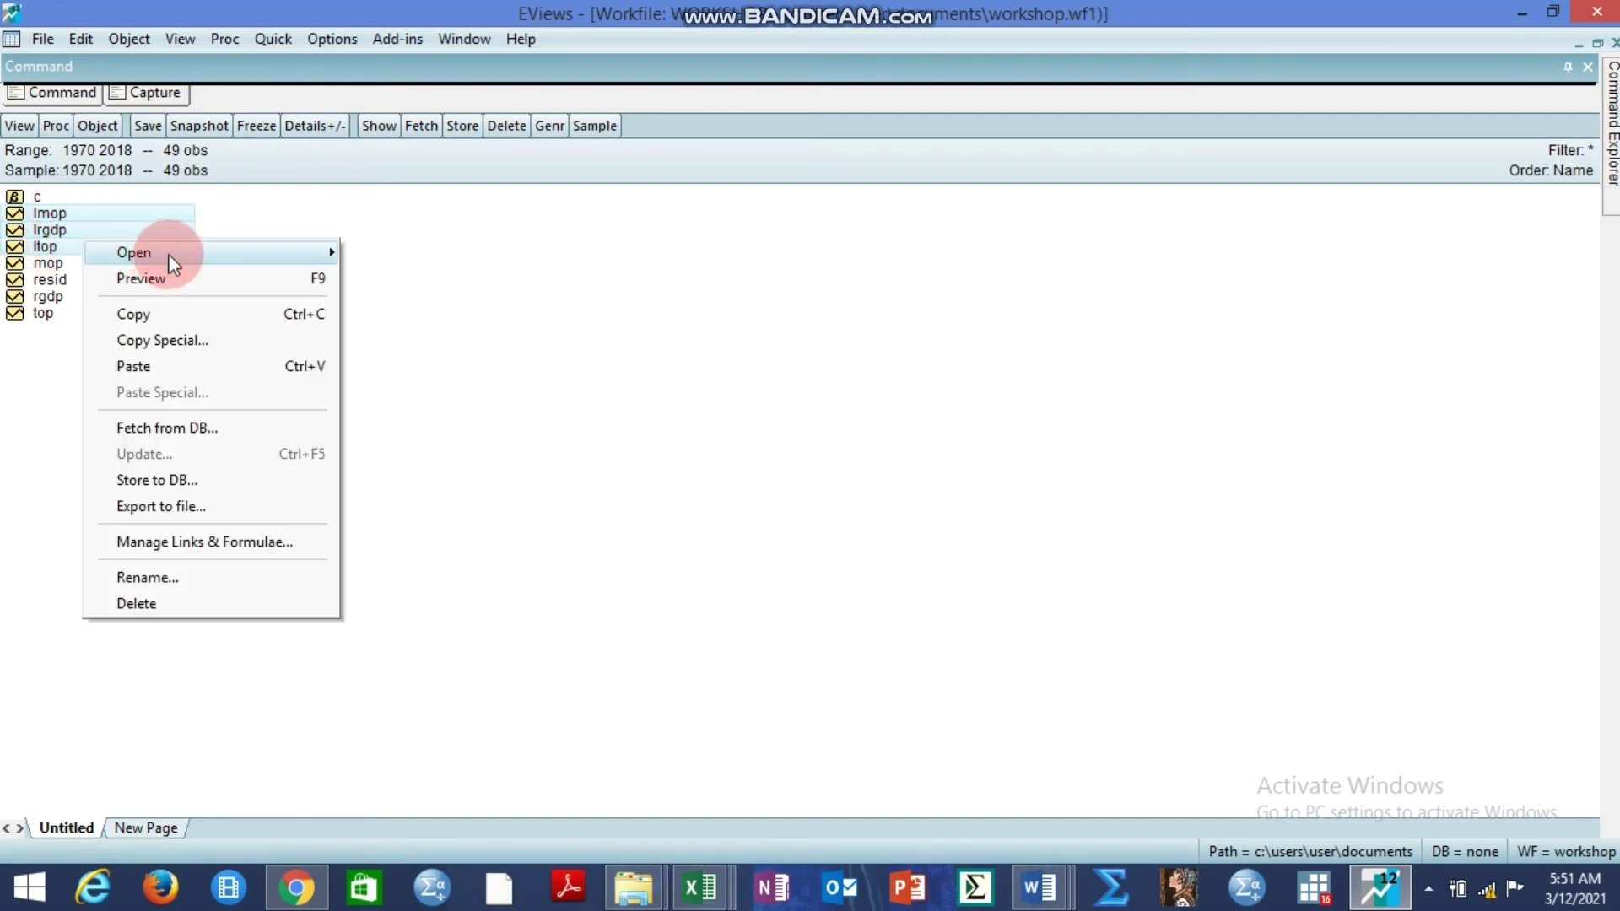
pyautogui.moveTo(173, 255)
pyautogui.click(372, 253)
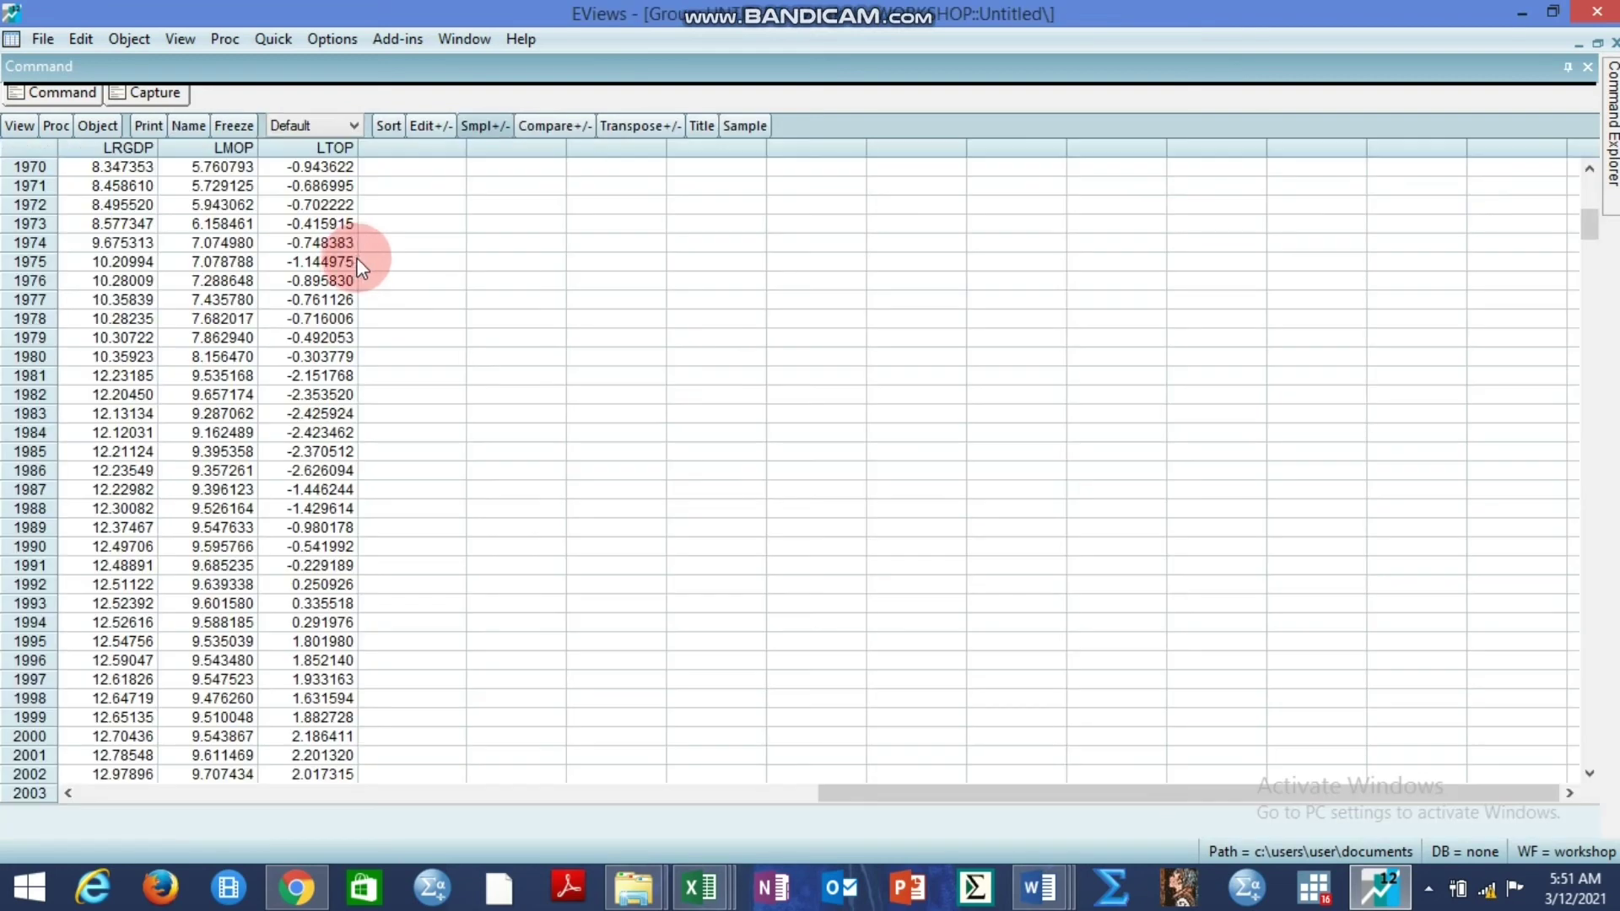
# - Name the new group group01
pyautogui.click(180, 128)
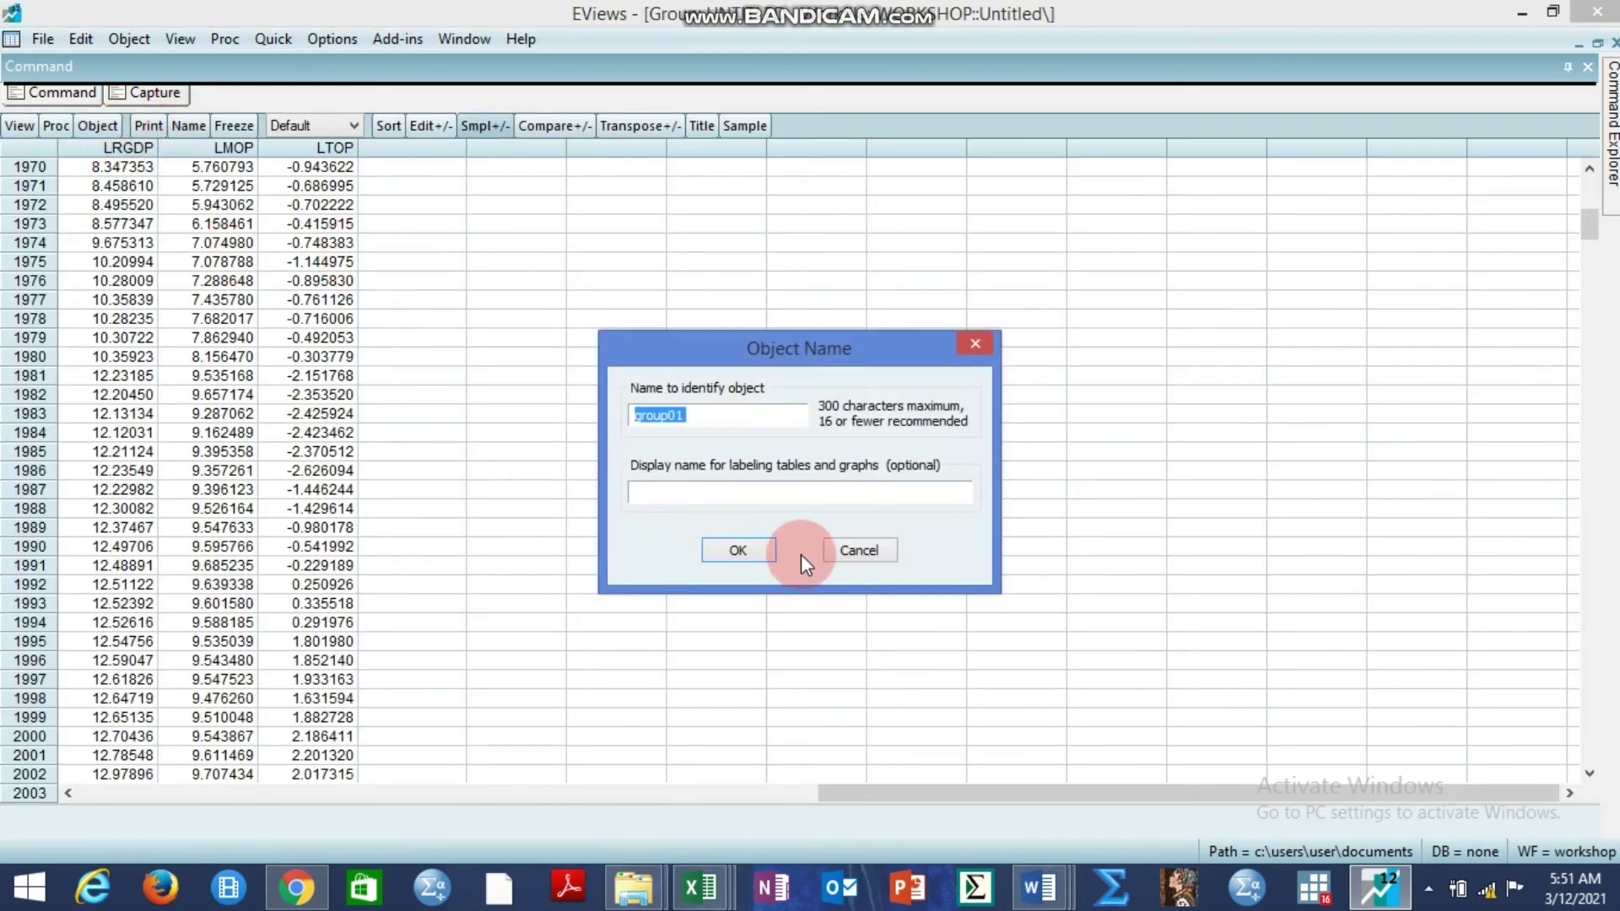
pyautogui.click(740, 551)
pyautogui.click(18, 128)
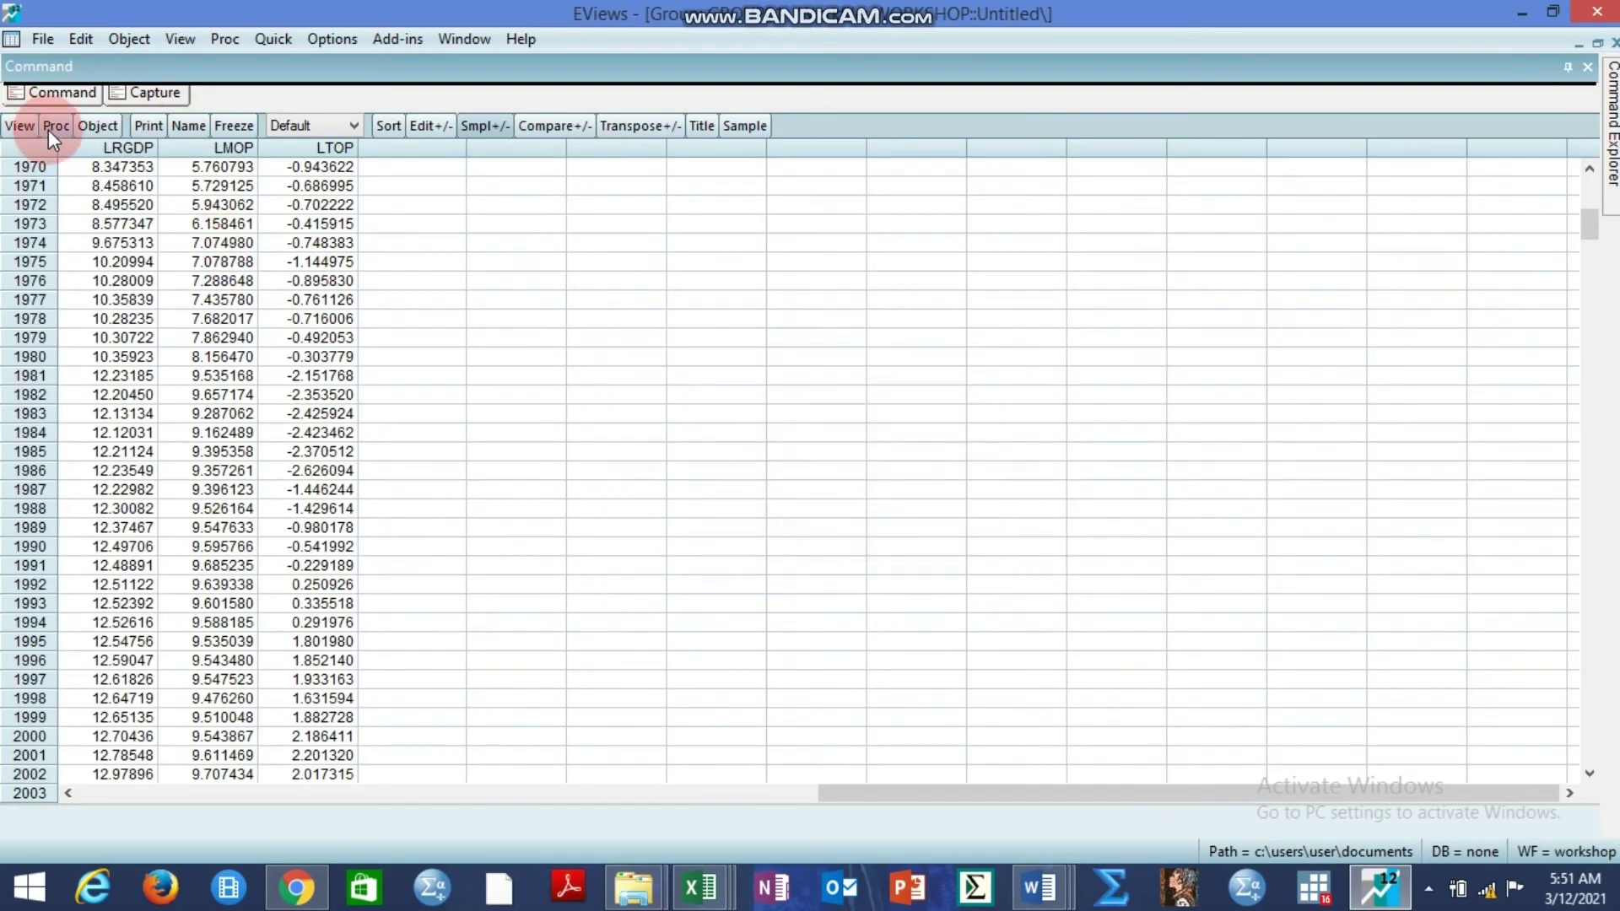
# - Estimate a vector autoregression from the group with lags 1 to 2
pyautogui.click(50, 129)
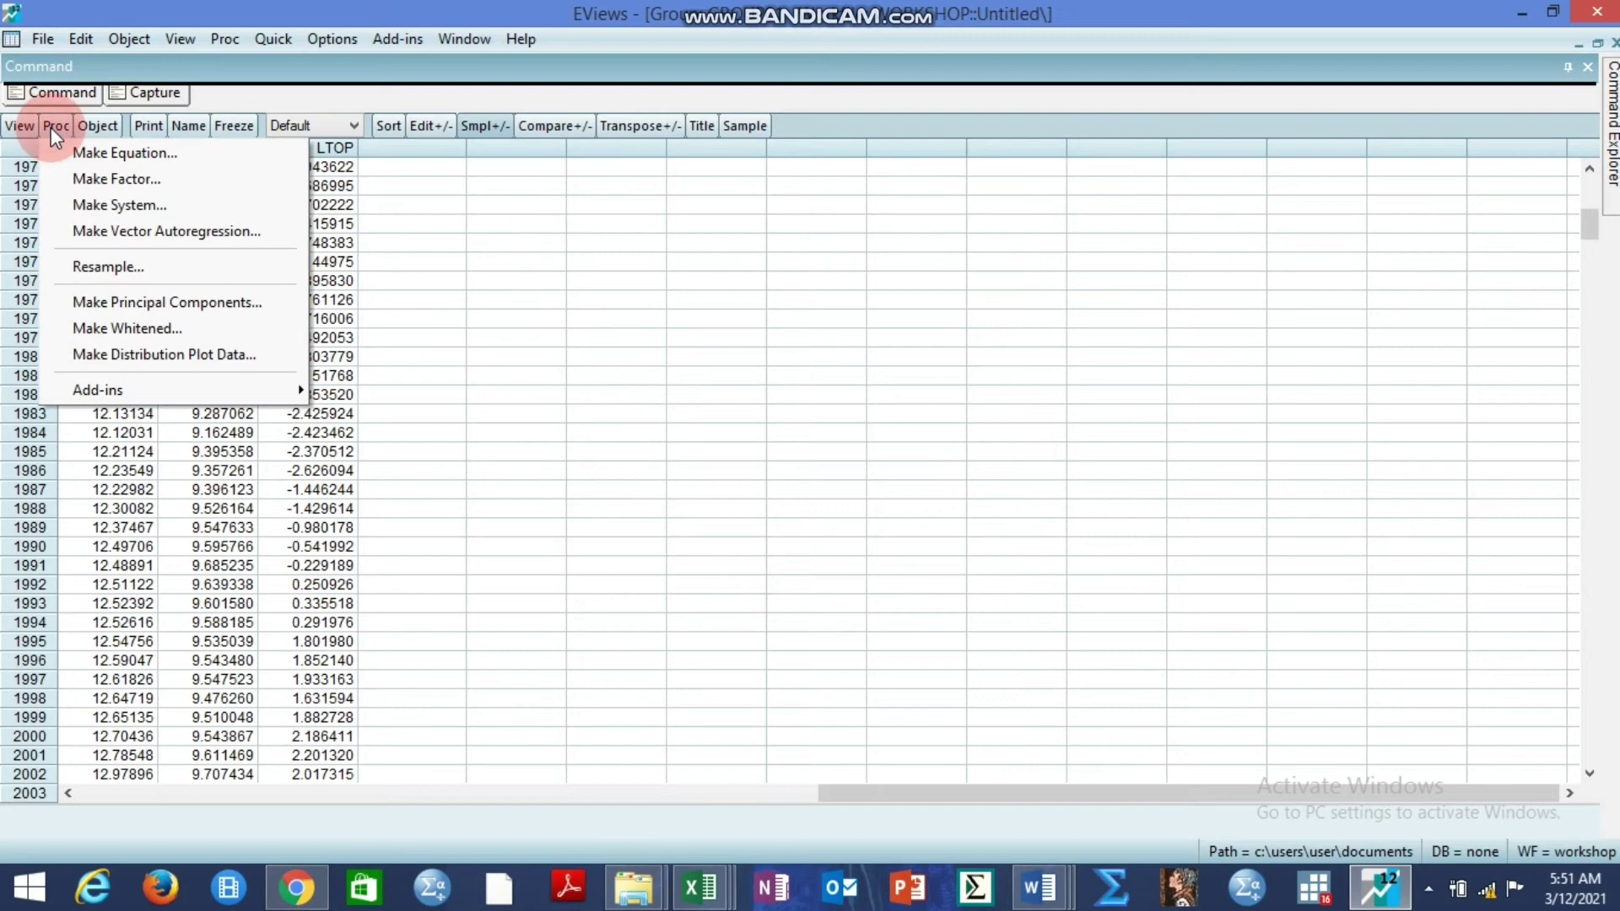
pyautogui.click(138, 233)
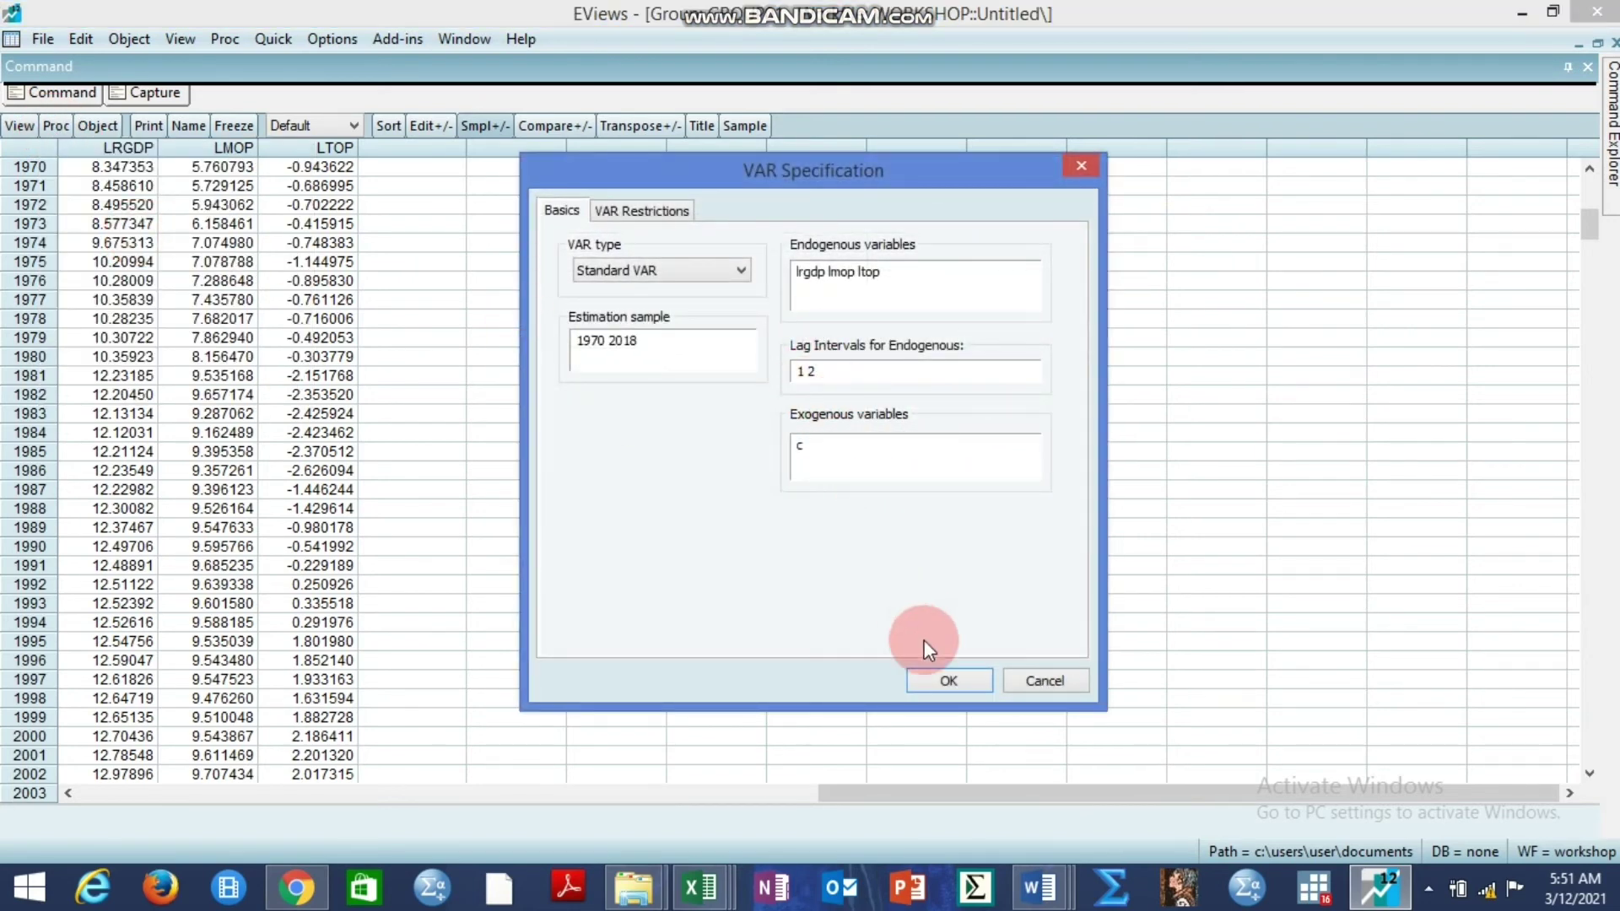
pyautogui.click(940, 677)
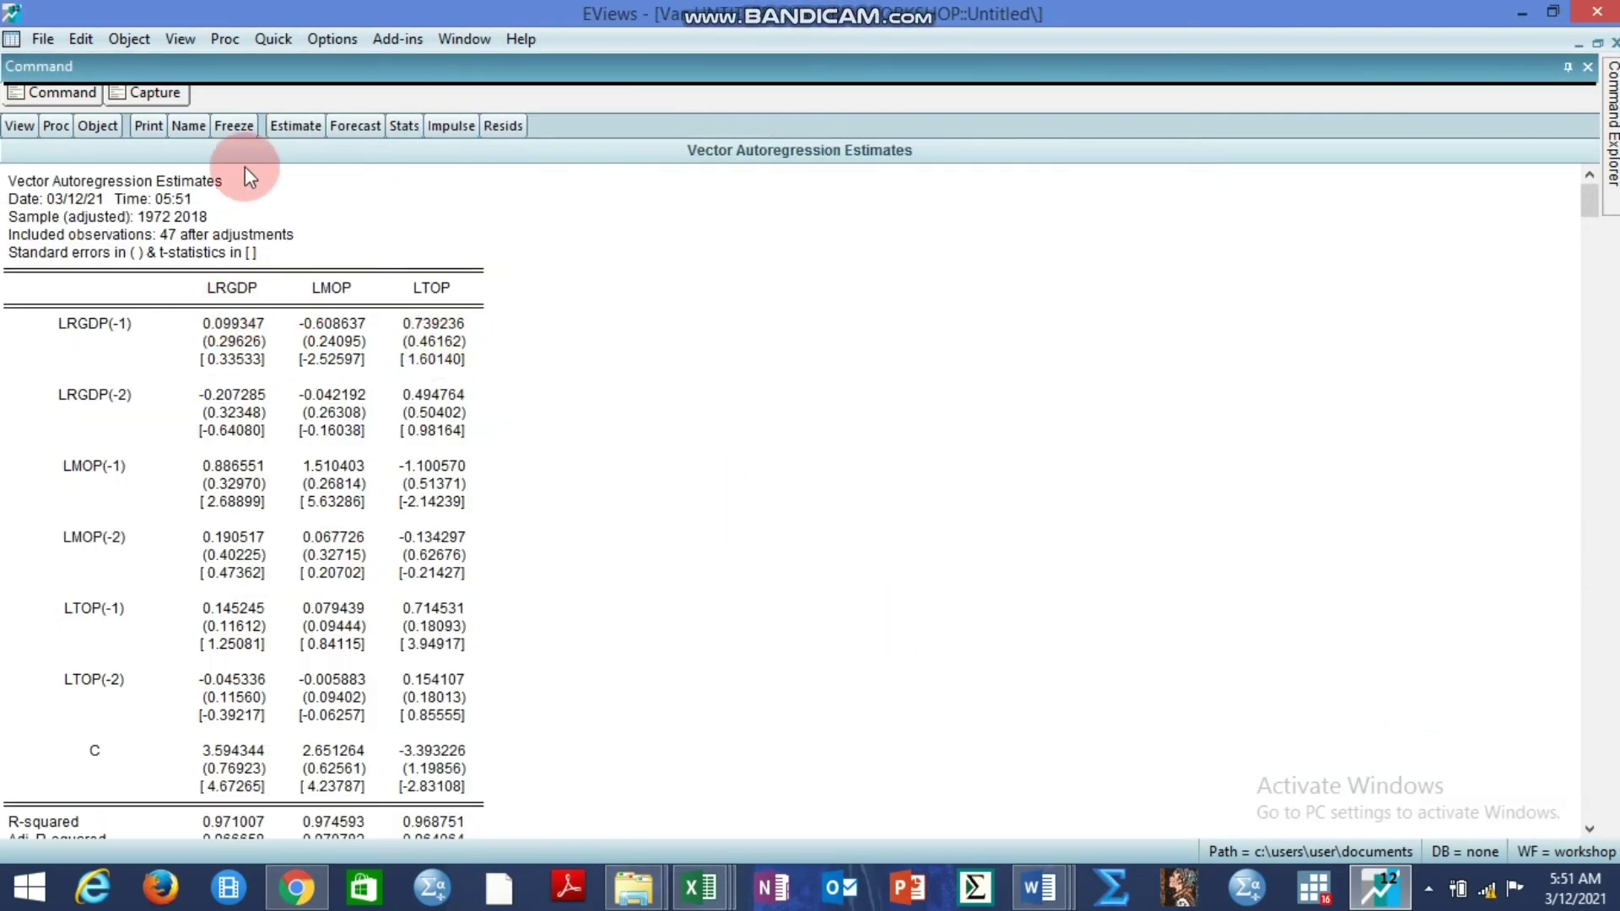
# - Save the VAR as var01 and close the group window
pyautogui.click(199, 127)
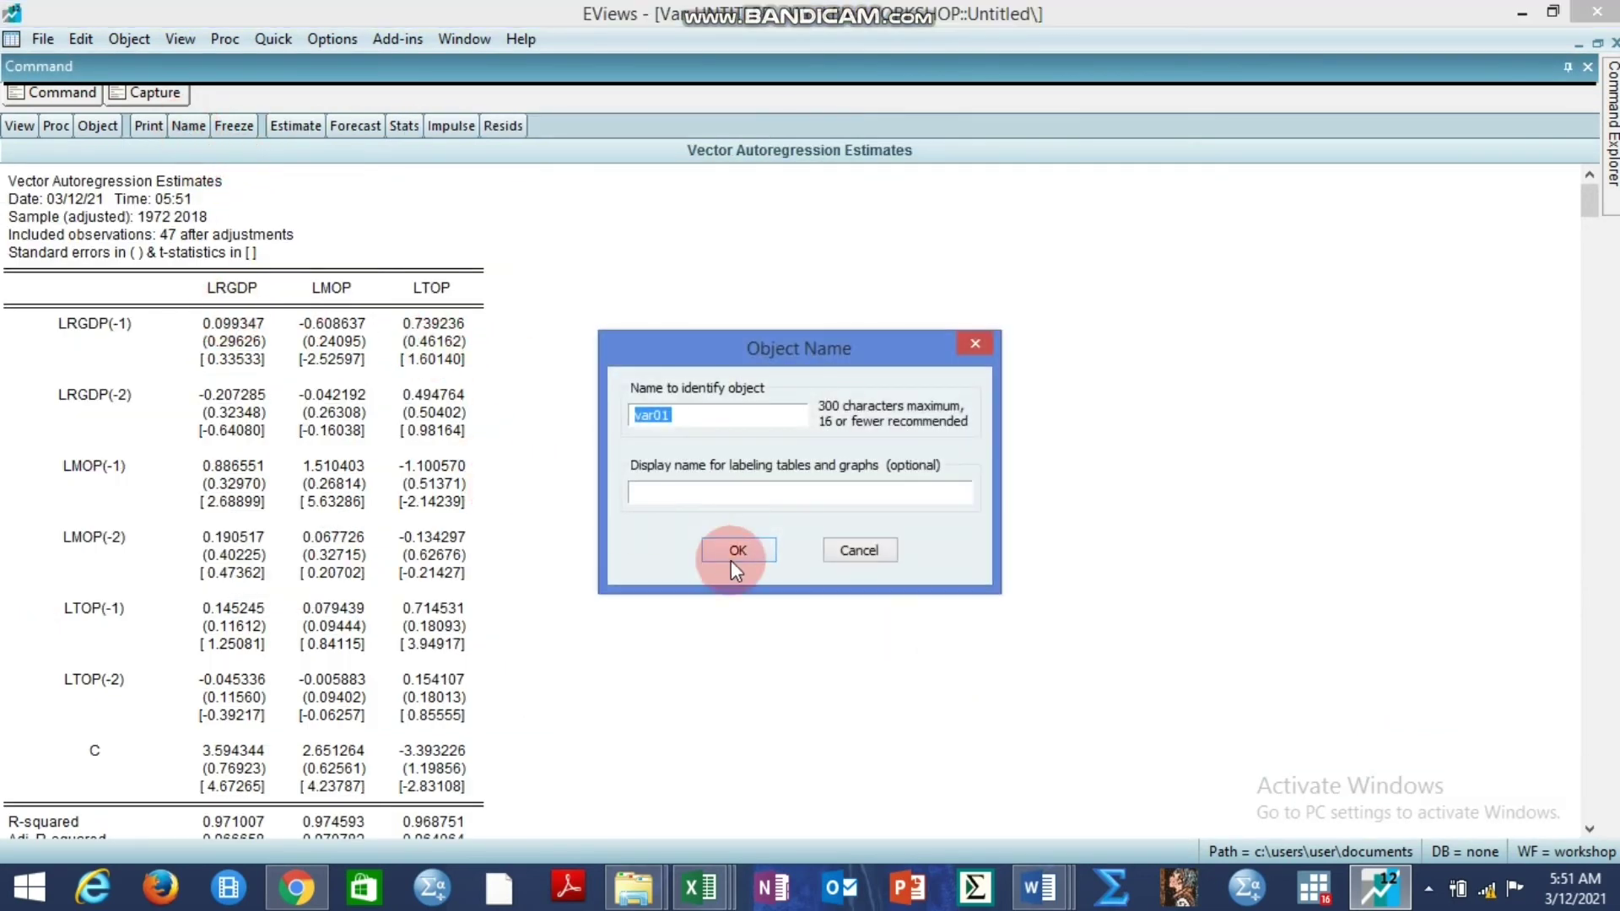
pyautogui.click(730, 551)
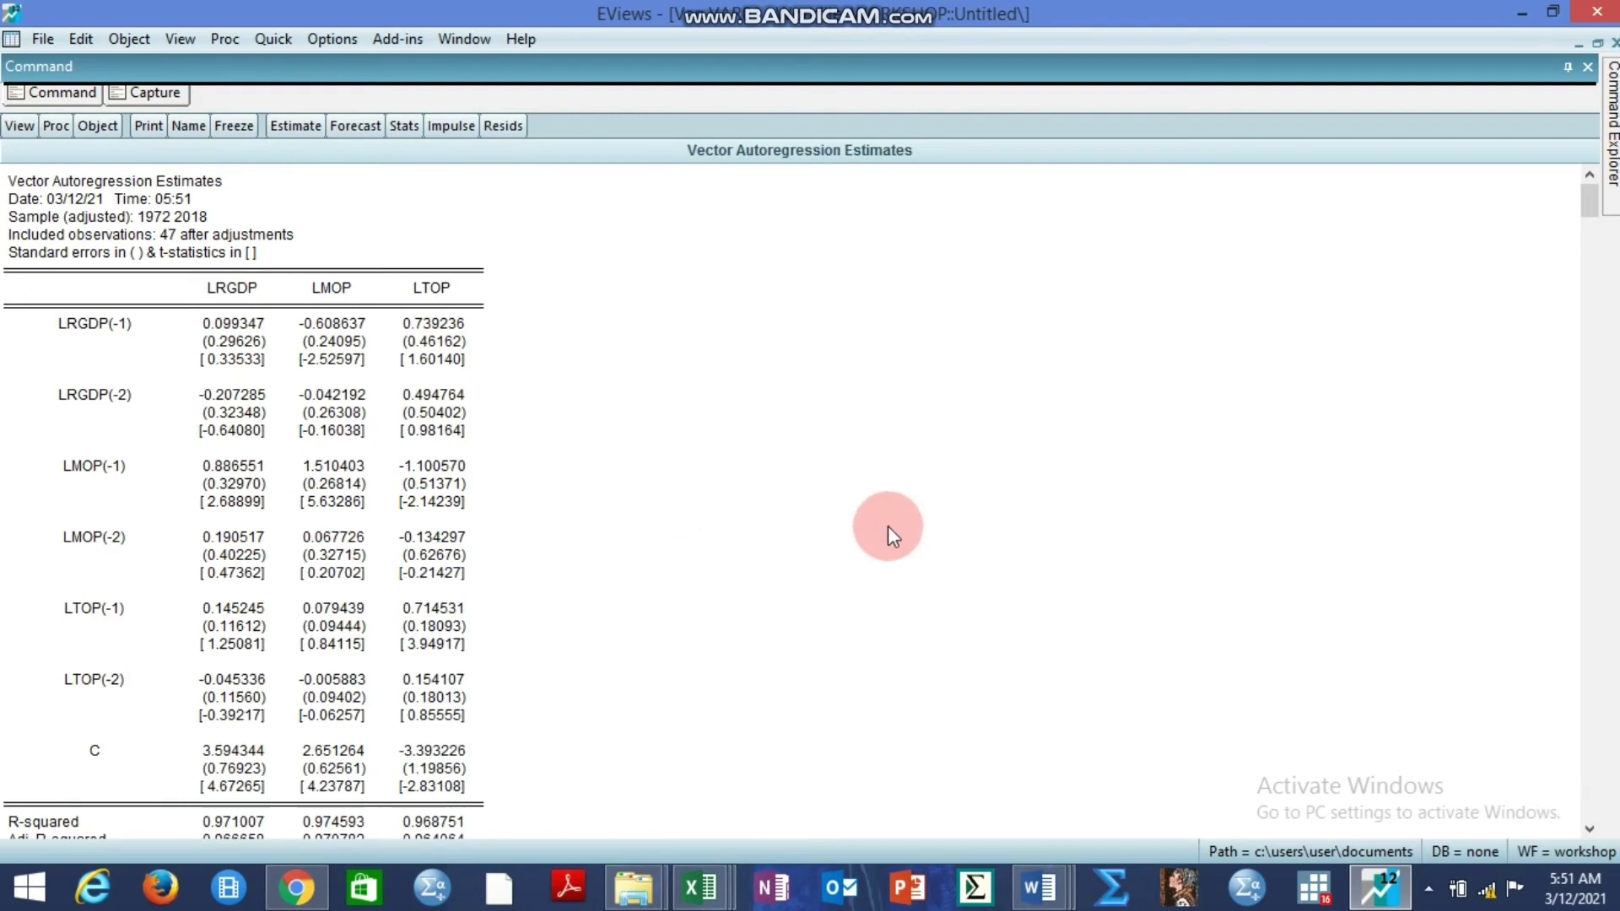
pyautogui.click(1599, 43)
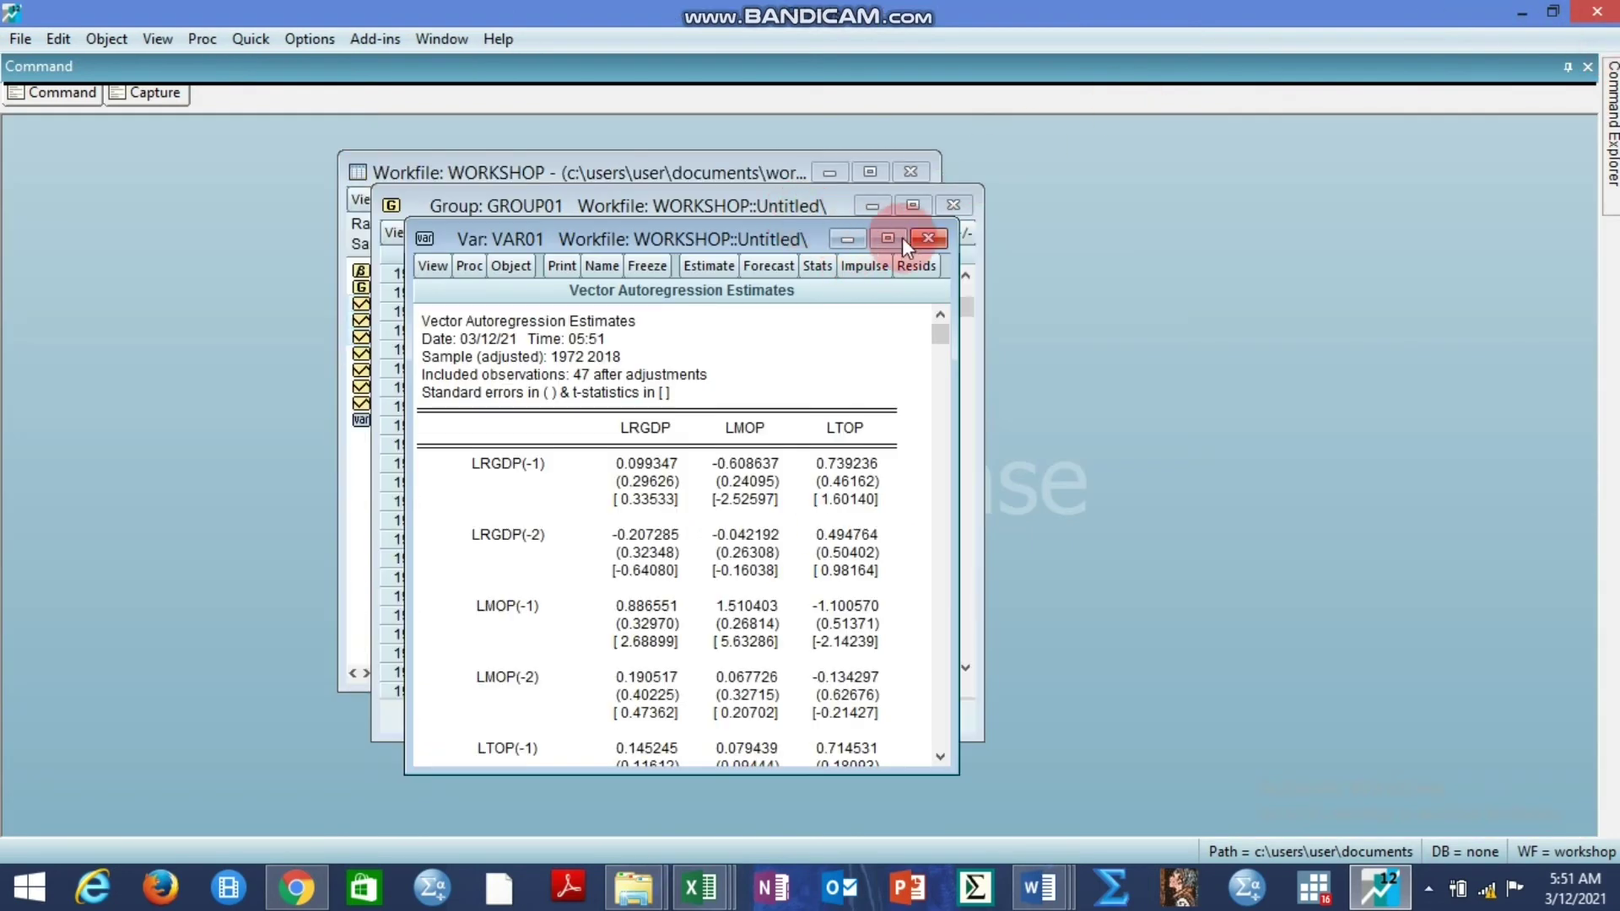
pyautogui.click(954, 207)
# - Maximize the workfile and open the var01 estimation output
pyautogui.click(870, 174)
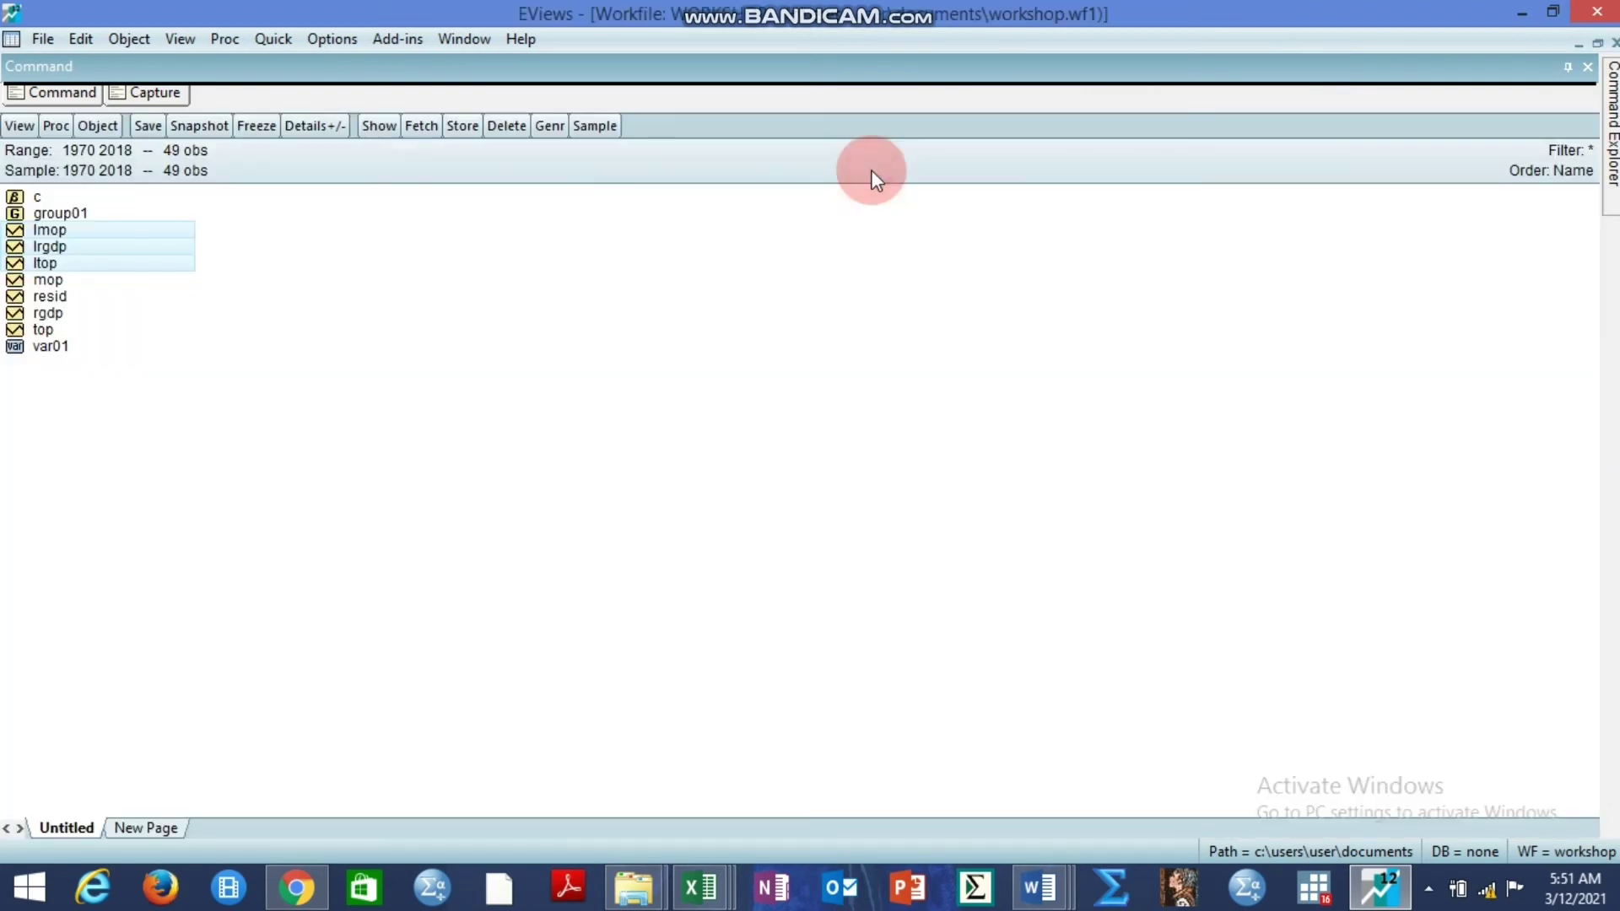
pyautogui.click(85, 361)
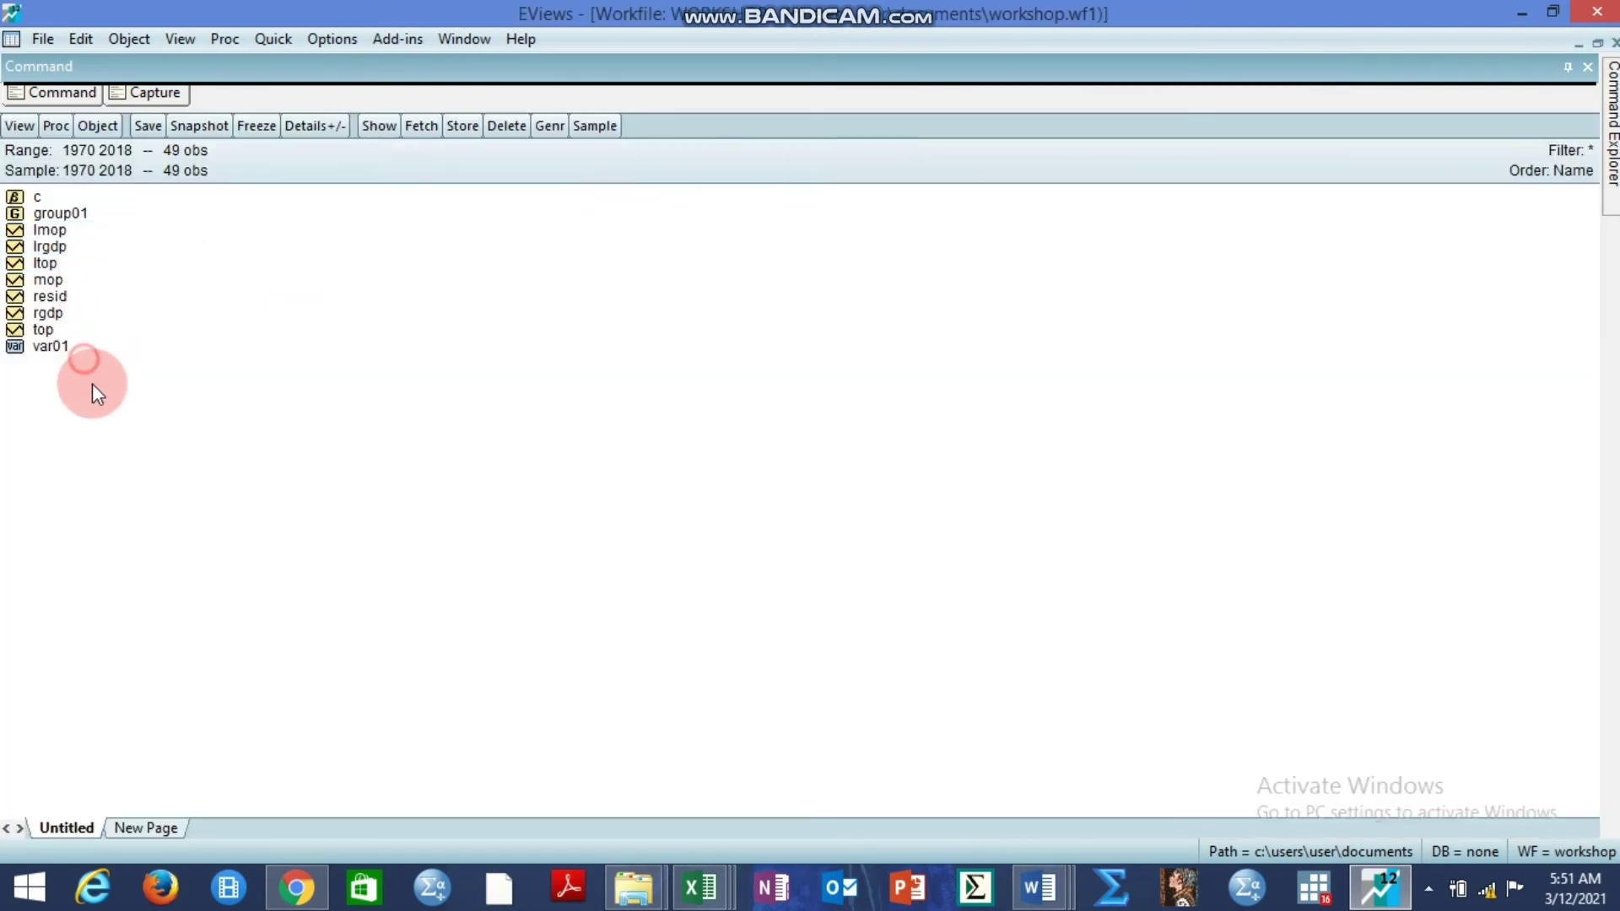
pyautogui.click(64, 348)
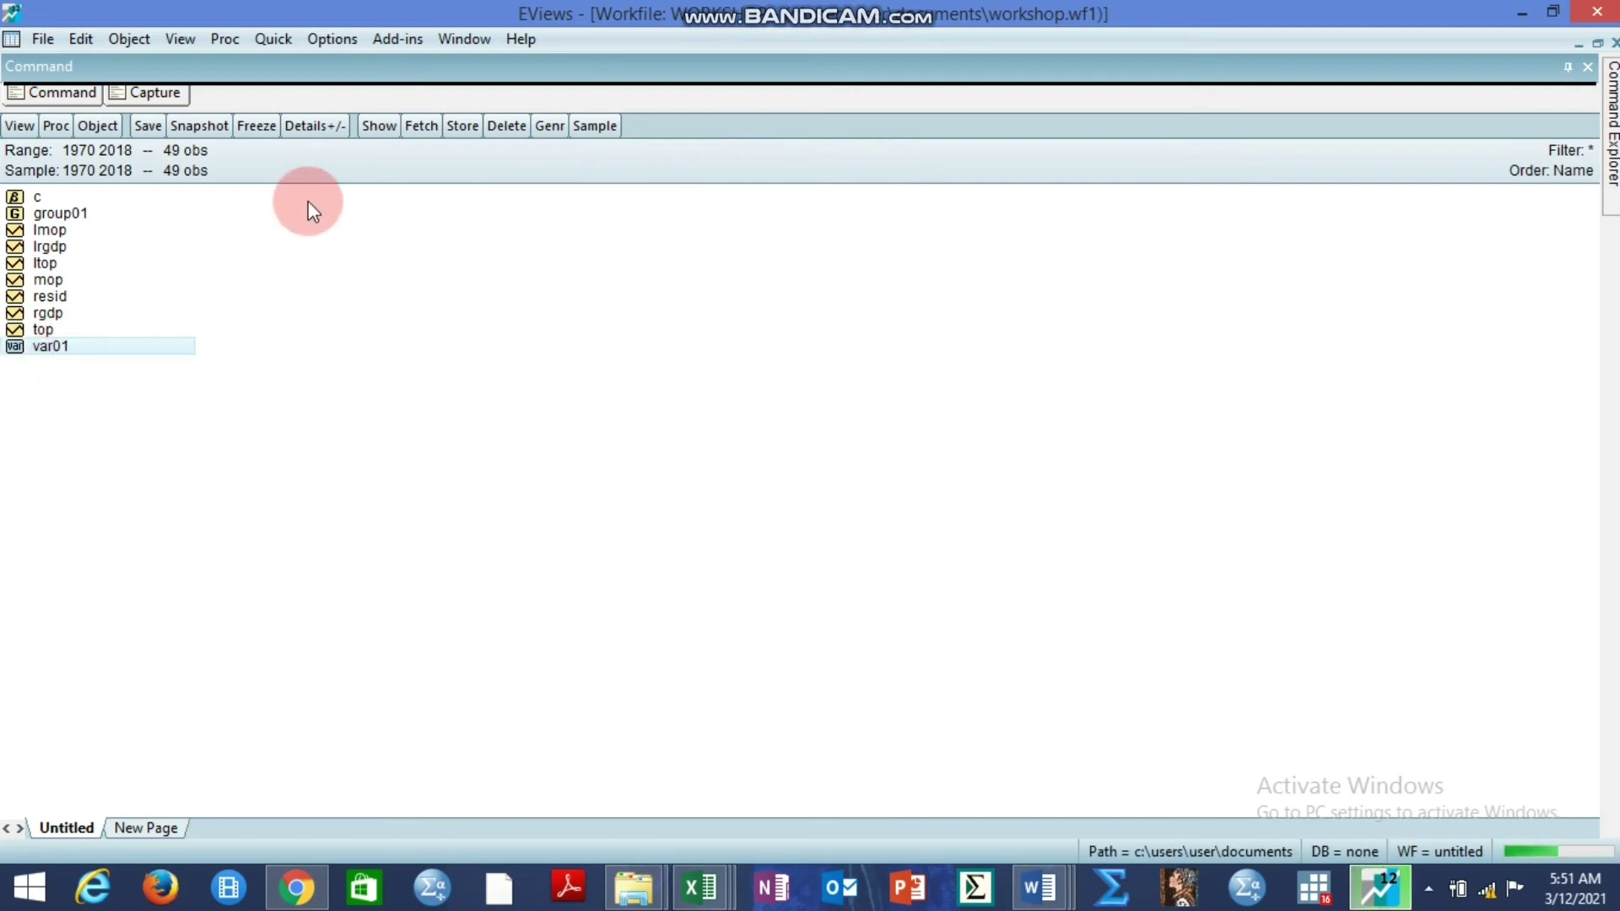
pyautogui.click(395, 42)
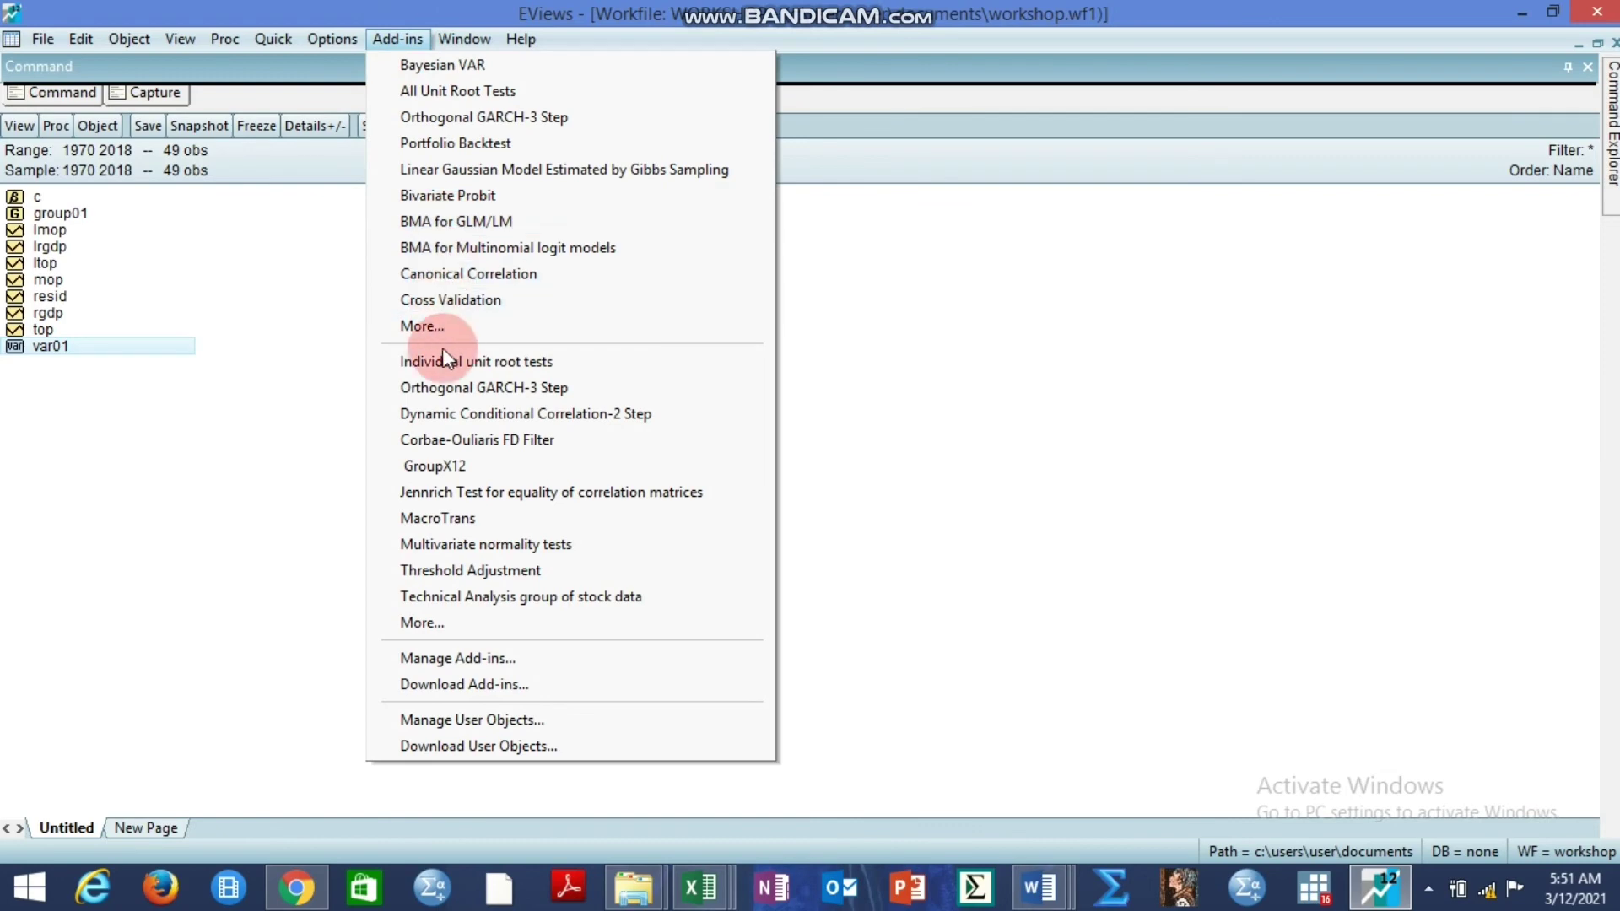
pyautogui.click(193, 406)
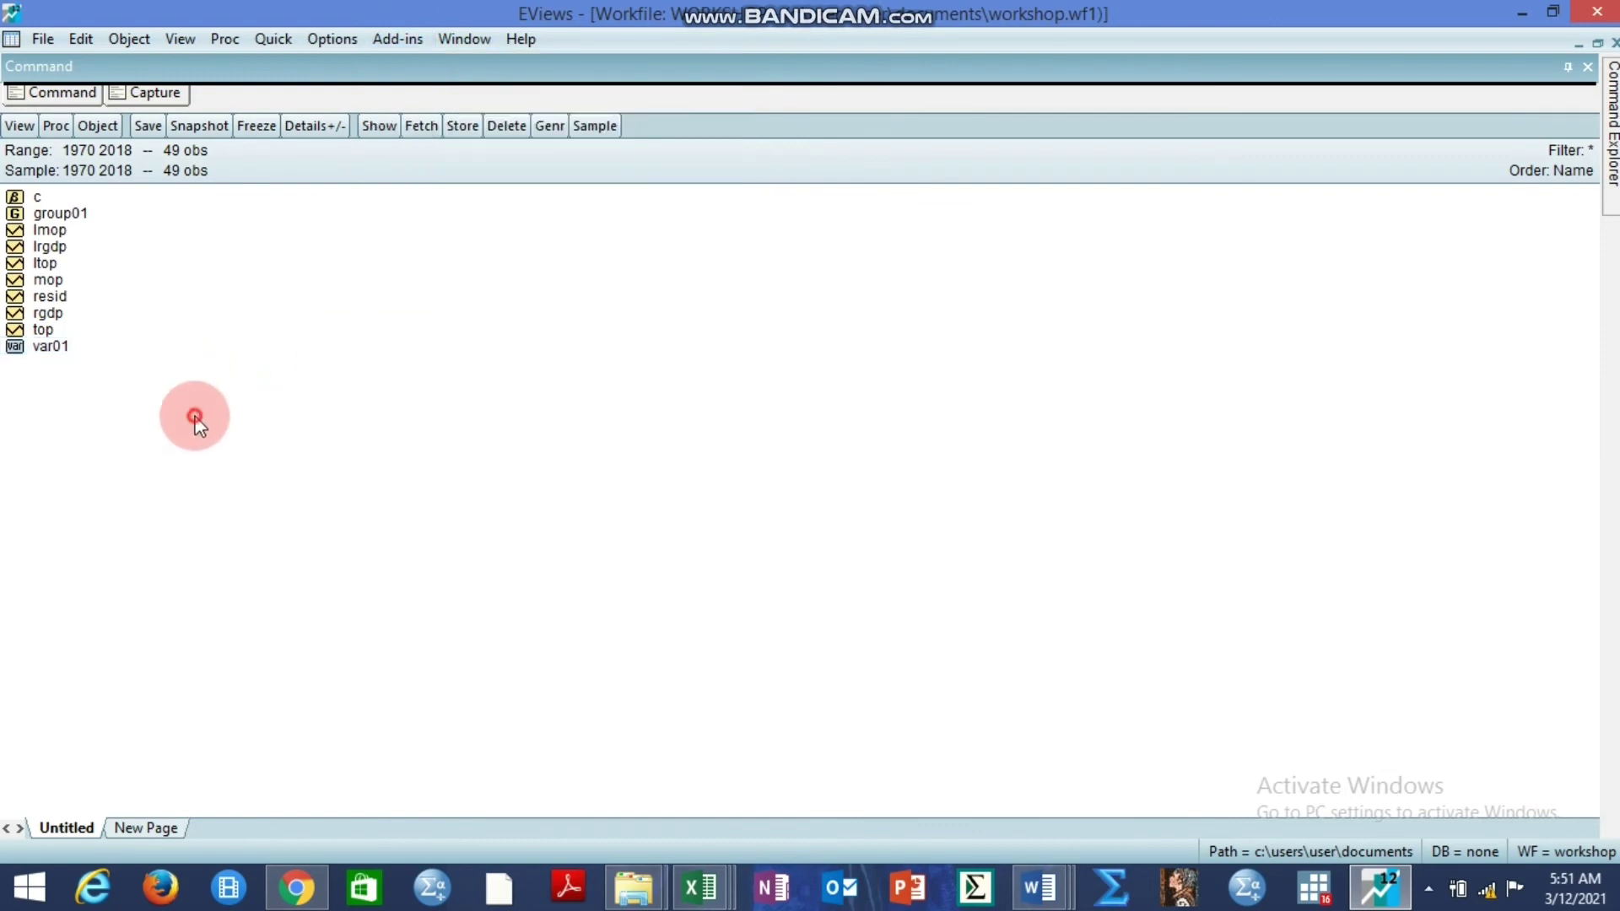
pyautogui.doubleClick(124, 351)
# - Show all installed add-ins and scroll down to Local Projection IRFs
pyautogui.click(401, 40)
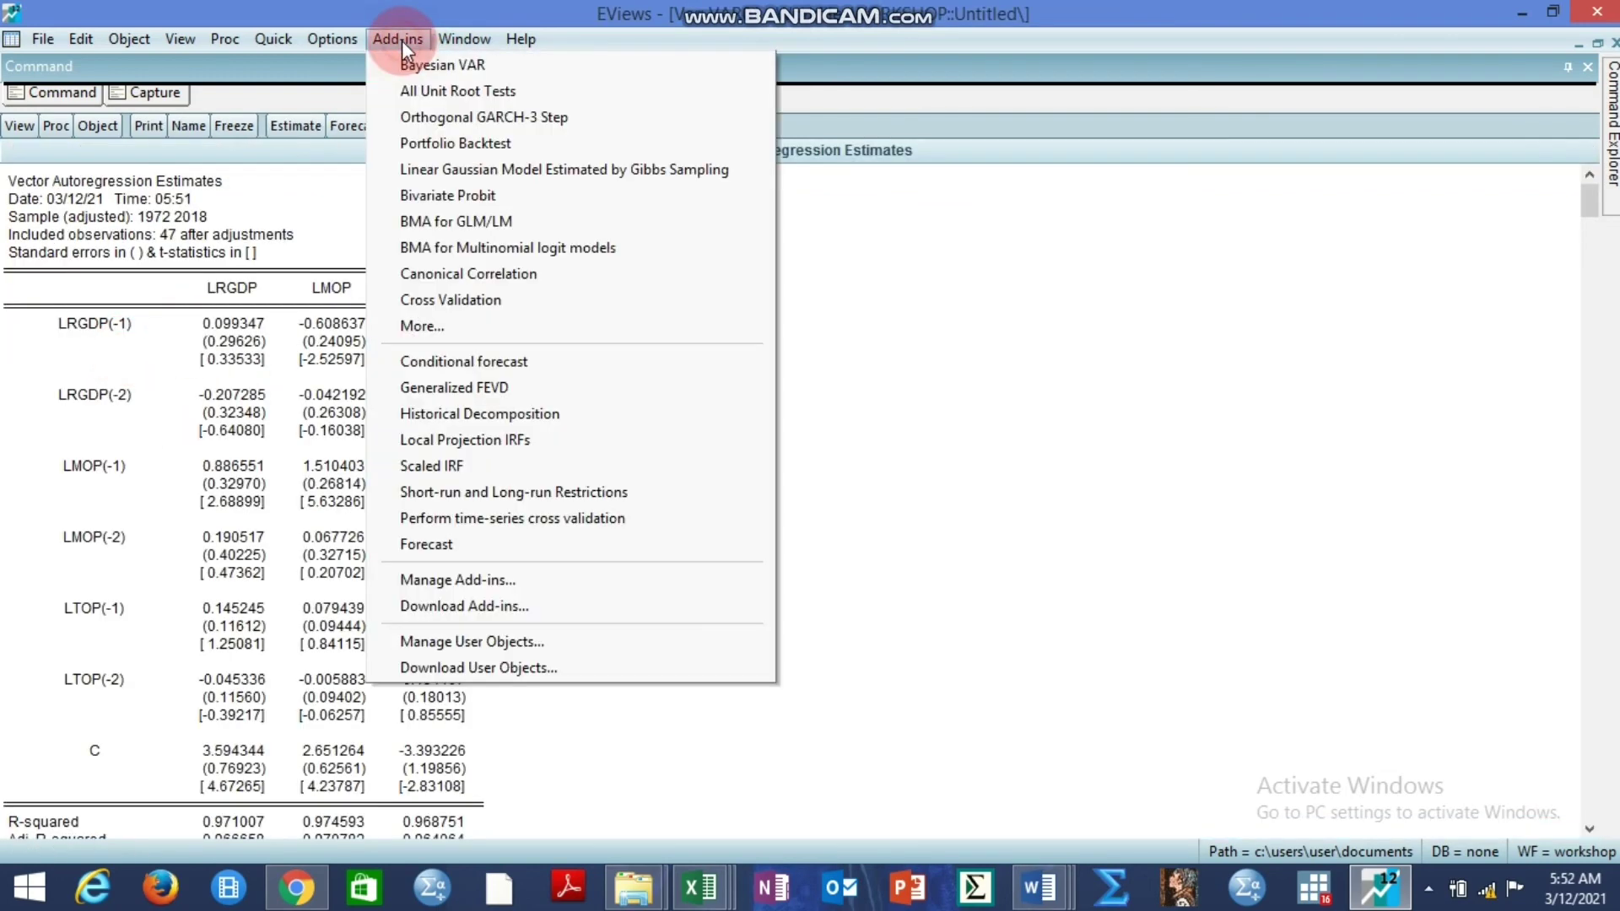
pyautogui.click(431, 325)
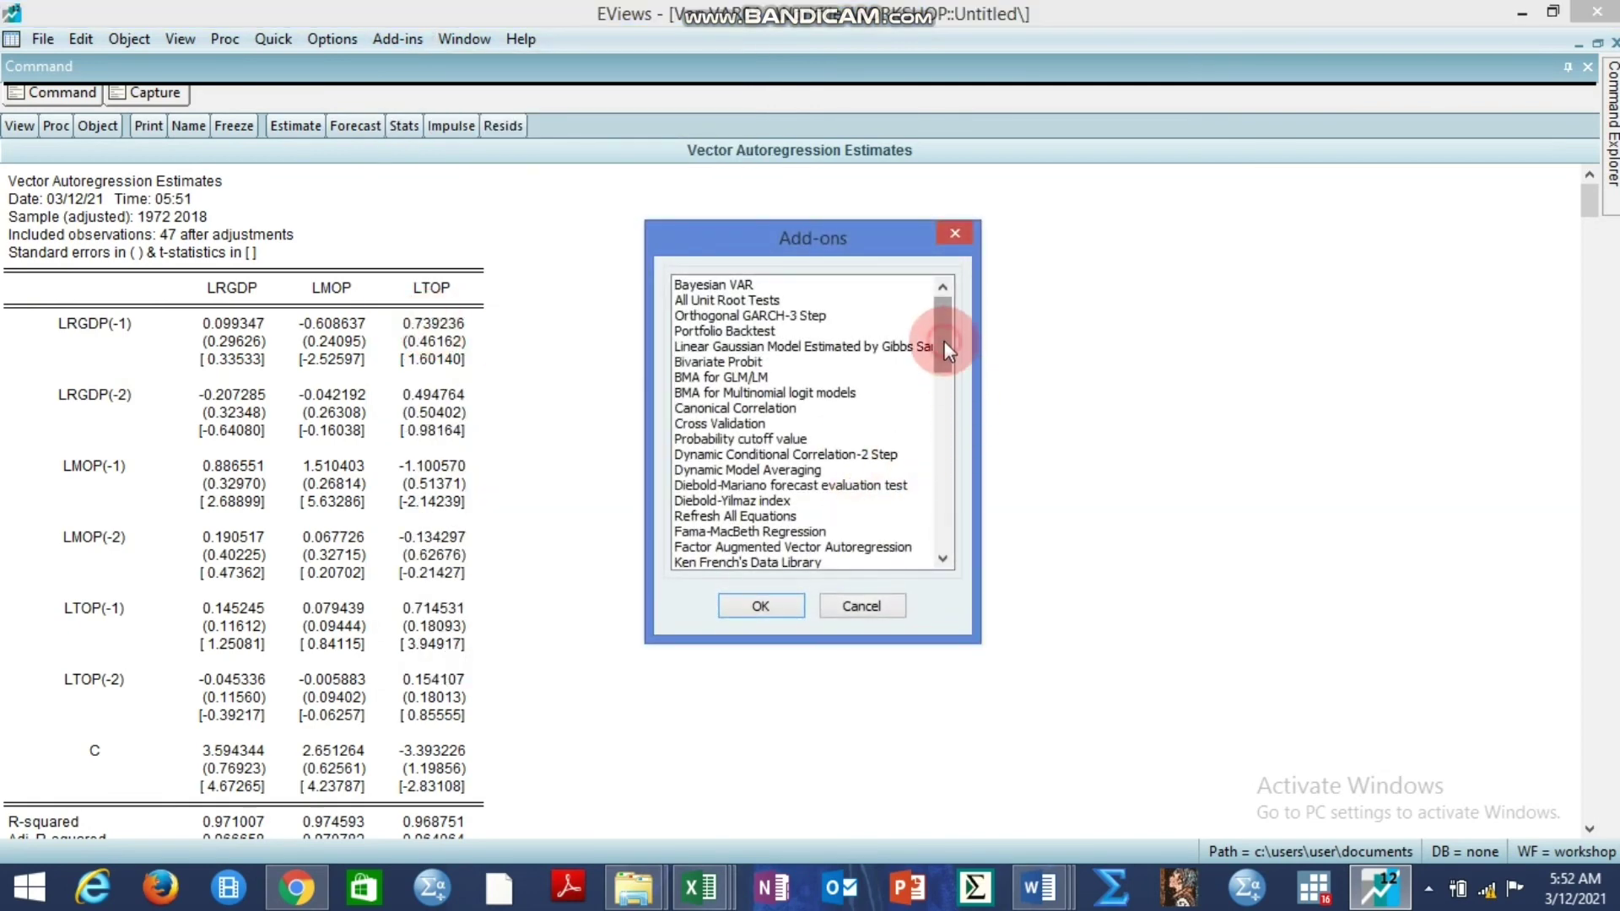
pyautogui.moveTo(951, 342); pyautogui.dragTo(950, 413)
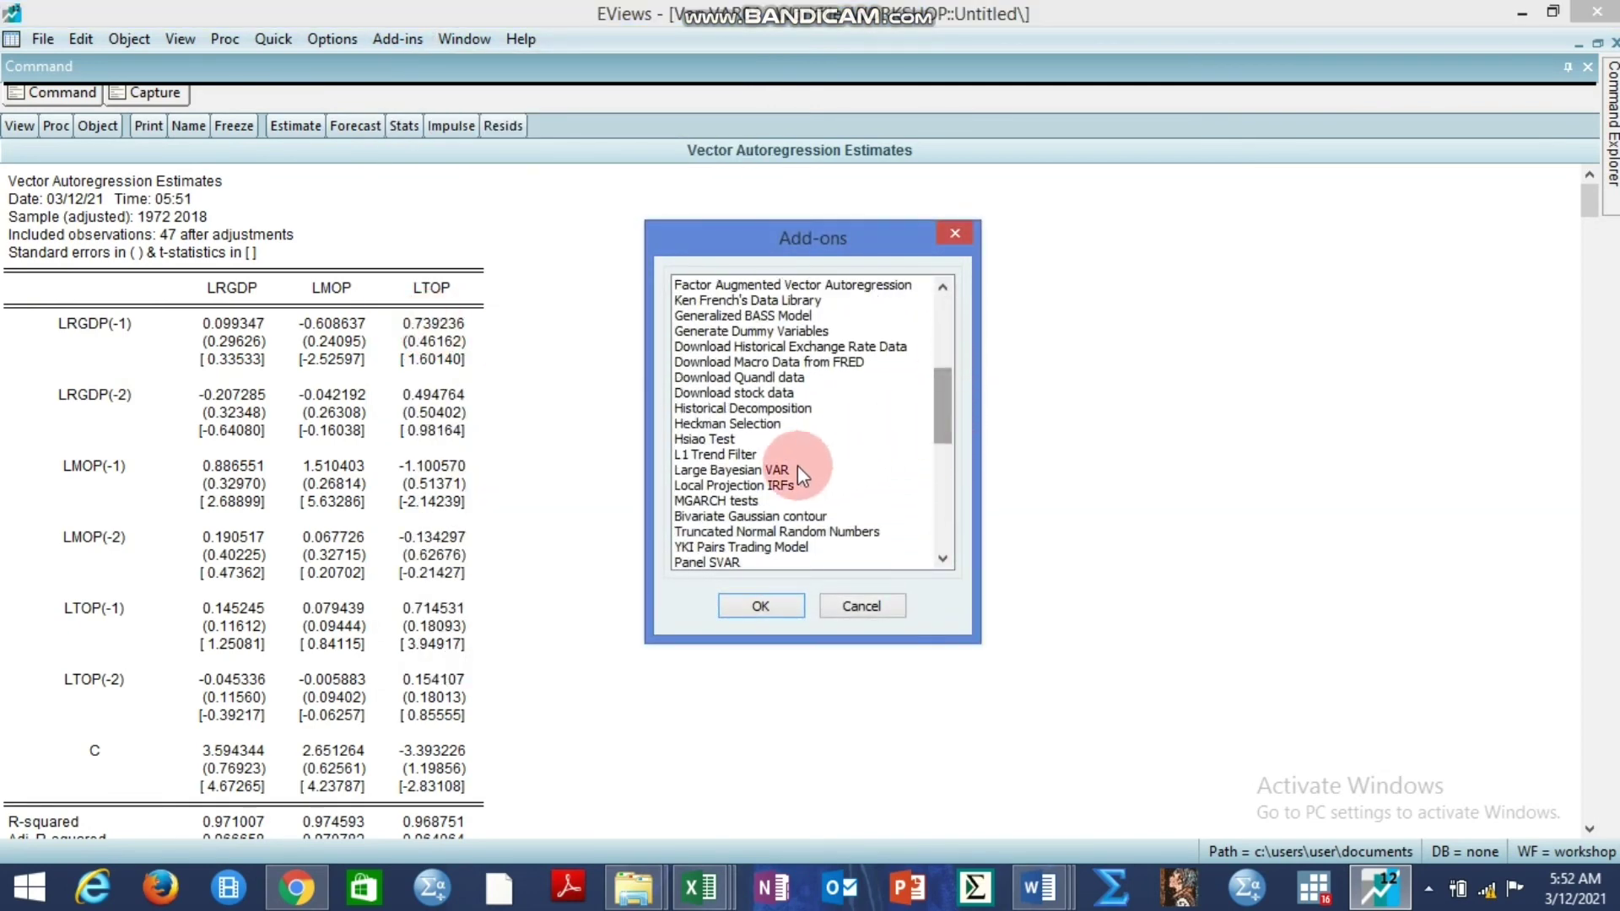
# - Run Local Projection IRFs on VAR01 with Cholesky dof-adjusted decomposition and VAR comparison
pyautogui.doubleClick(743, 485)
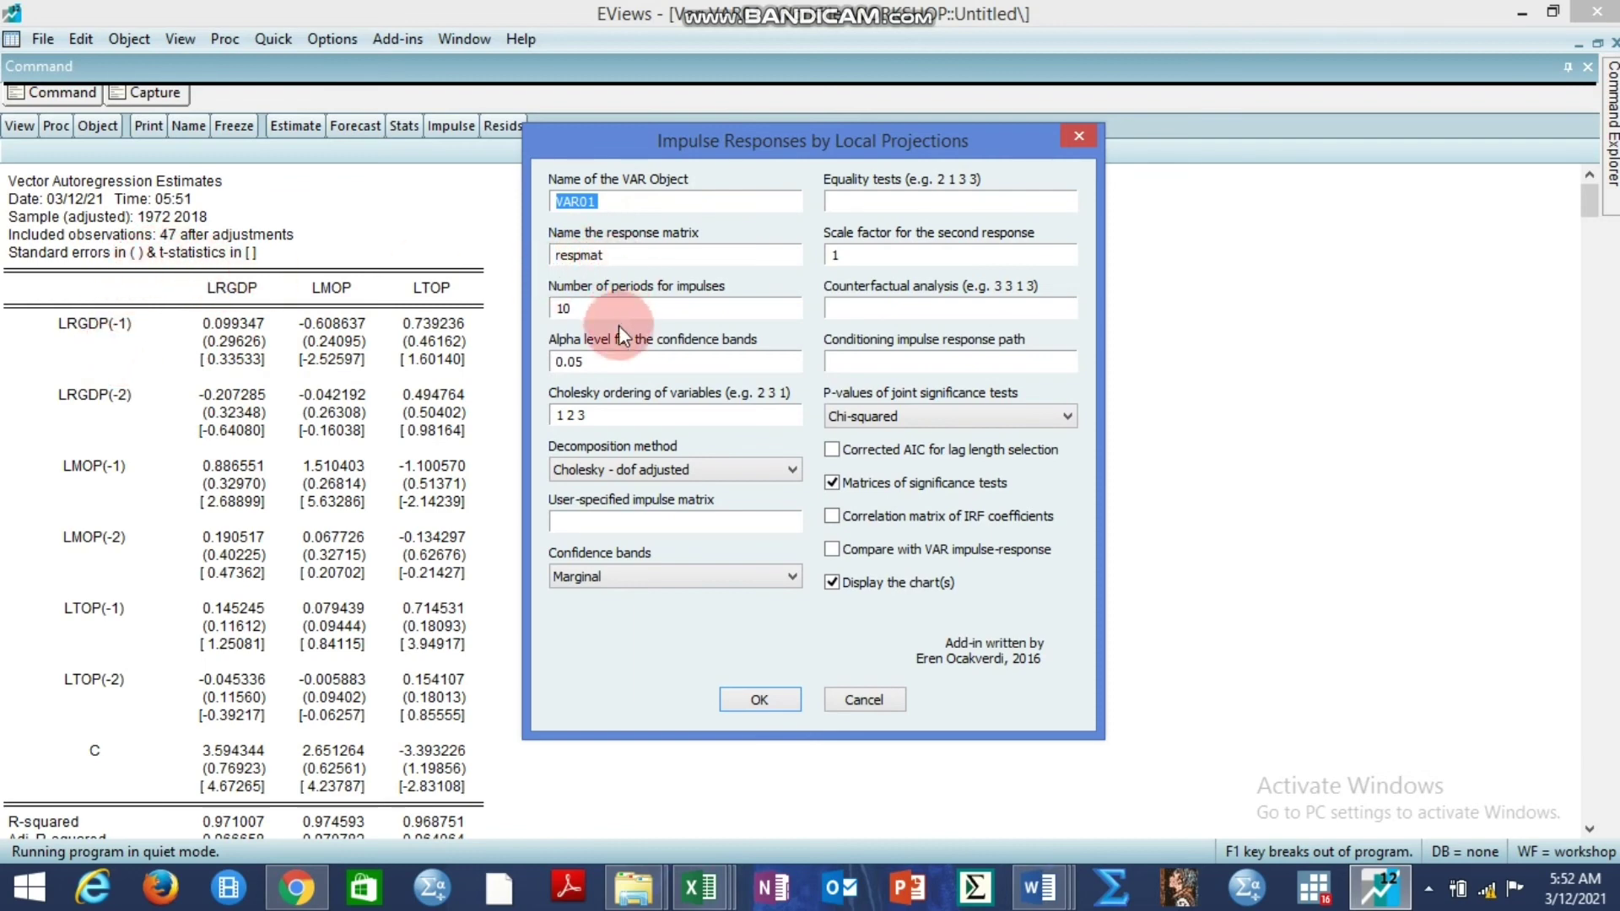
pyautogui.click(612, 468)
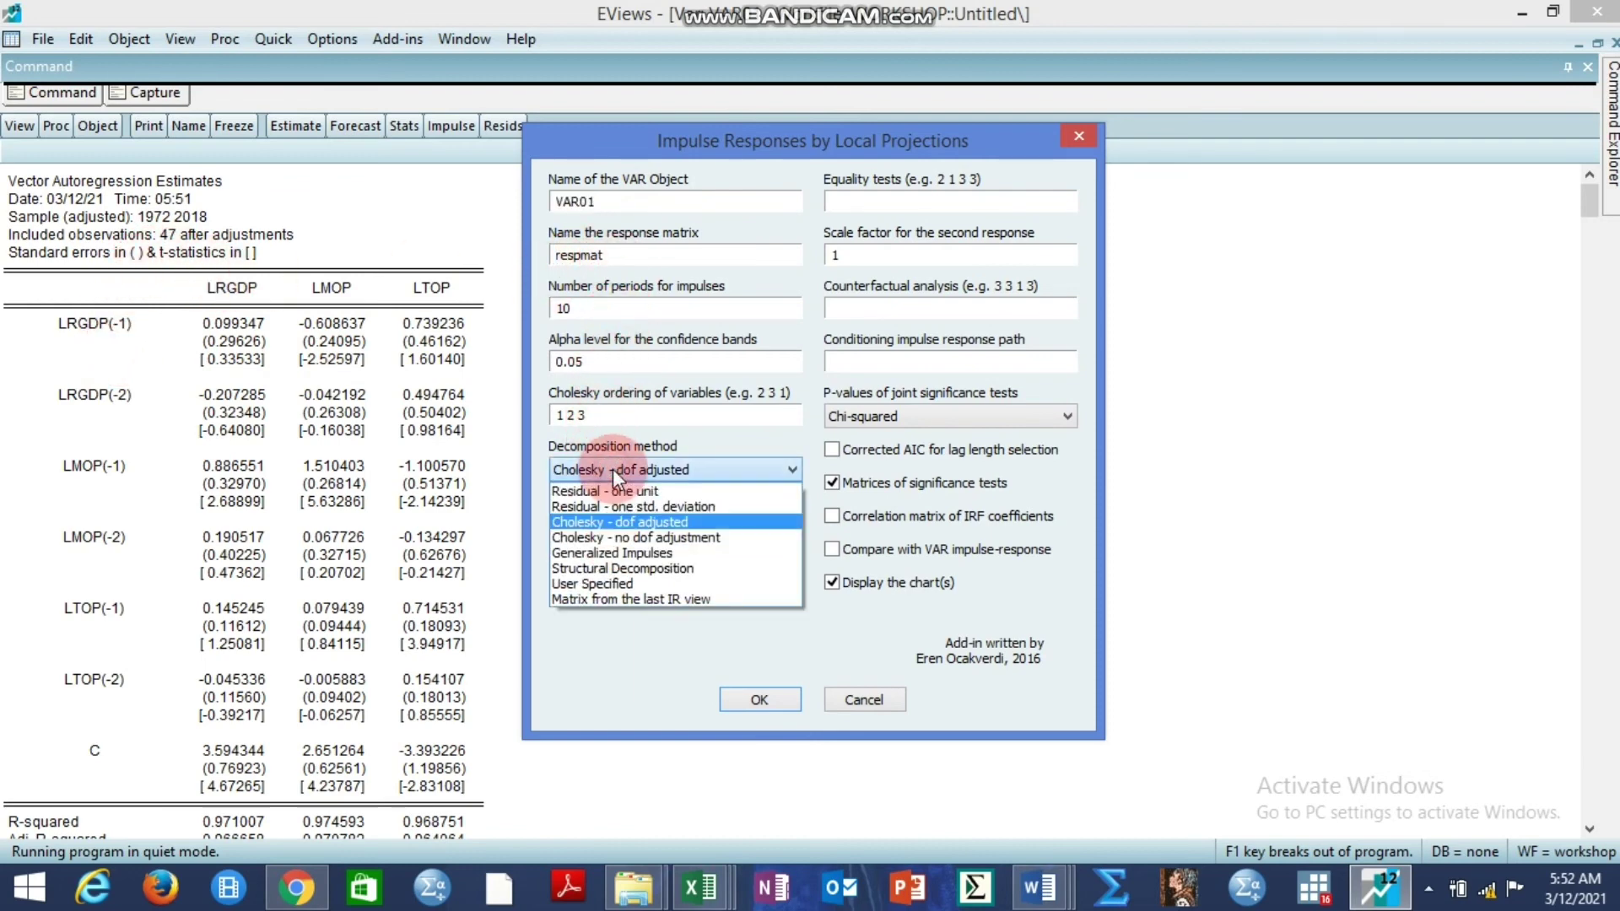
pyautogui.click(612, 520)
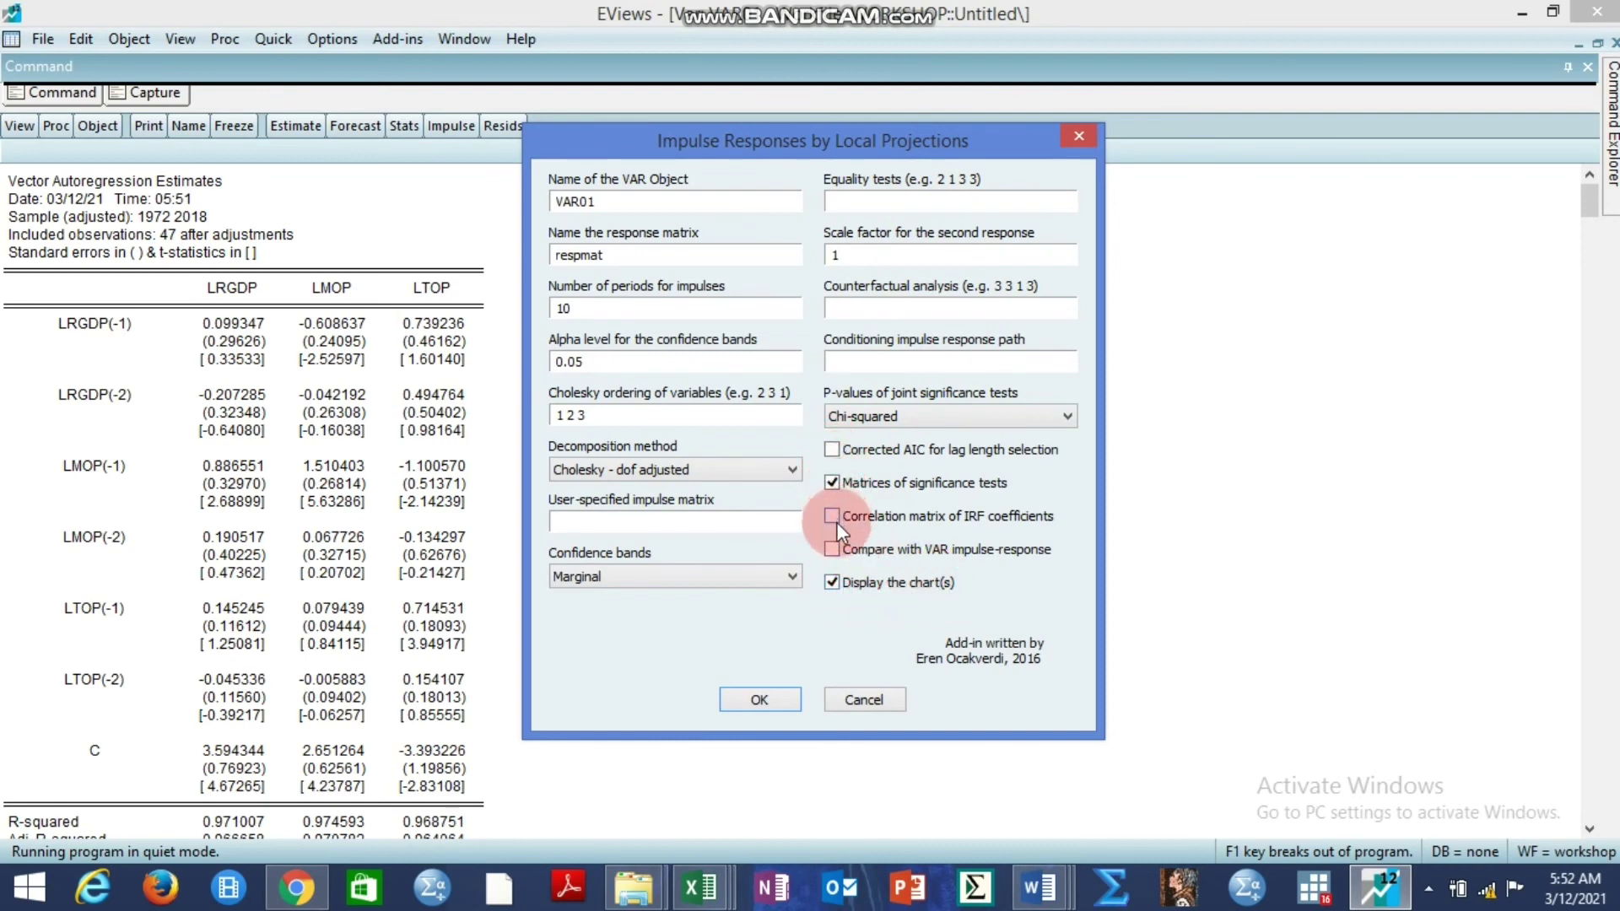
pyautogui.click(834, 551)
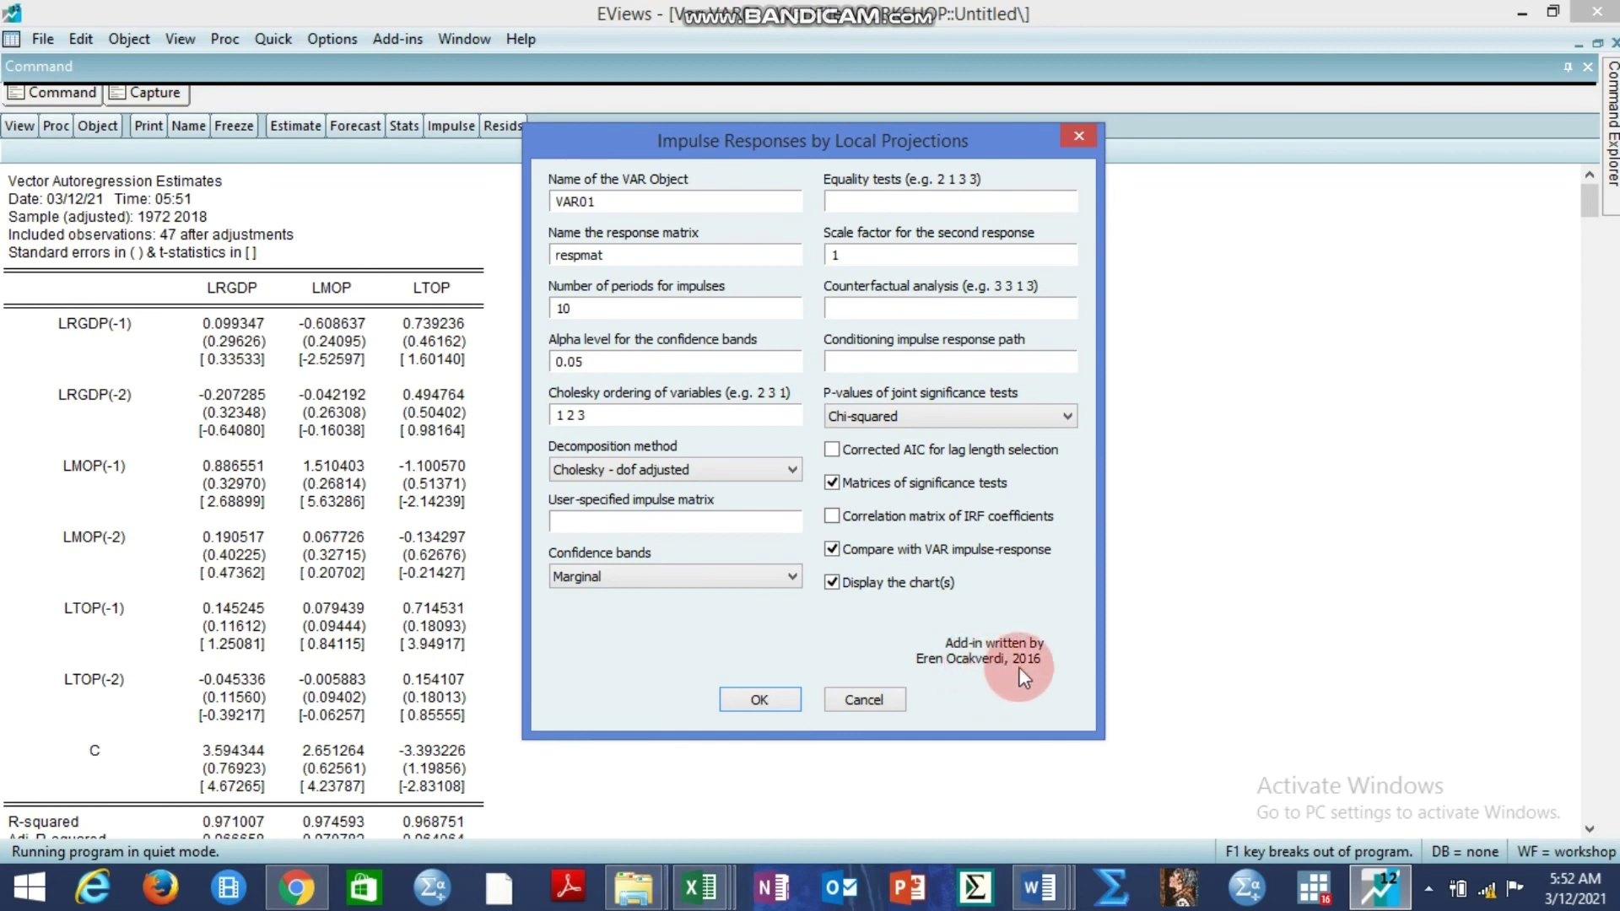
pyautogui.click(770, 703)
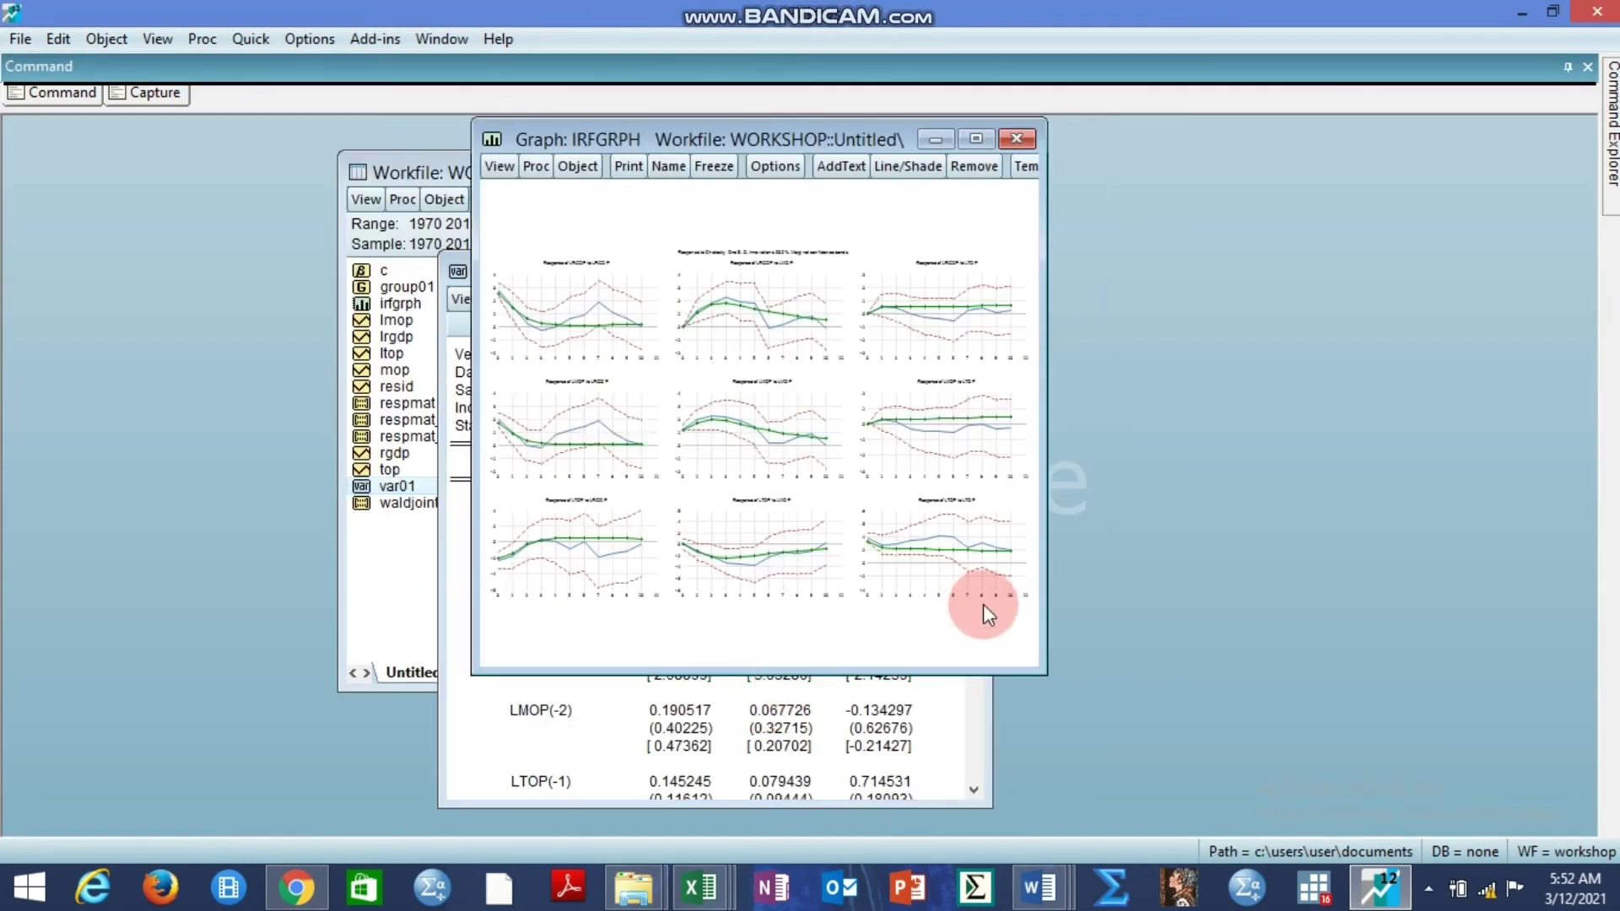
pyautogui.click(977, 139)
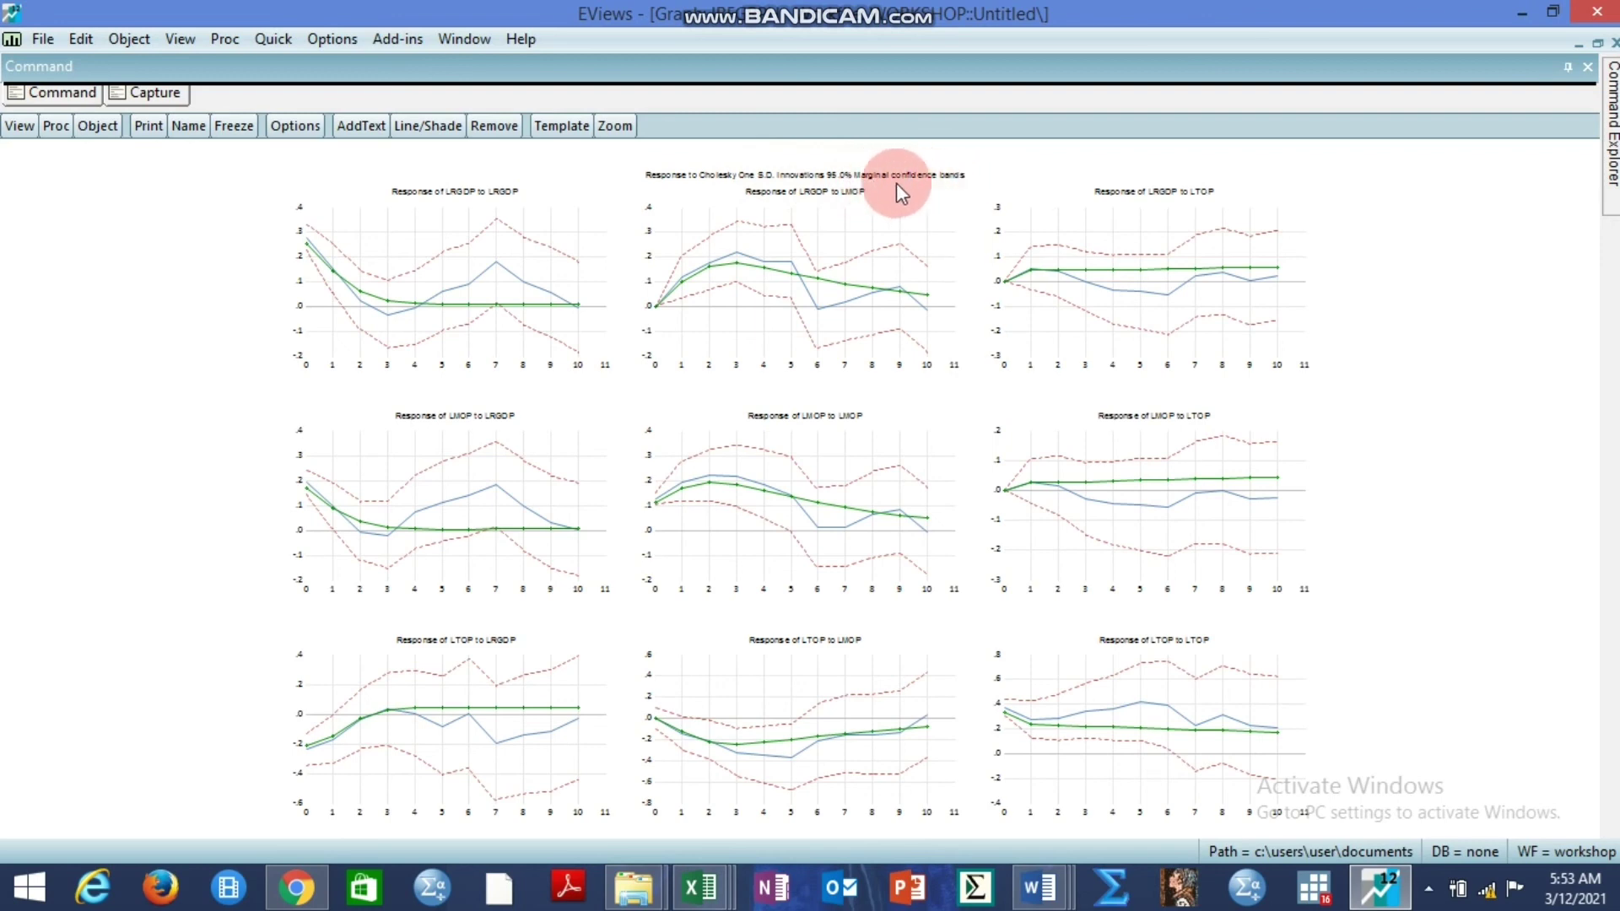
pyautogui.click(430, 288)
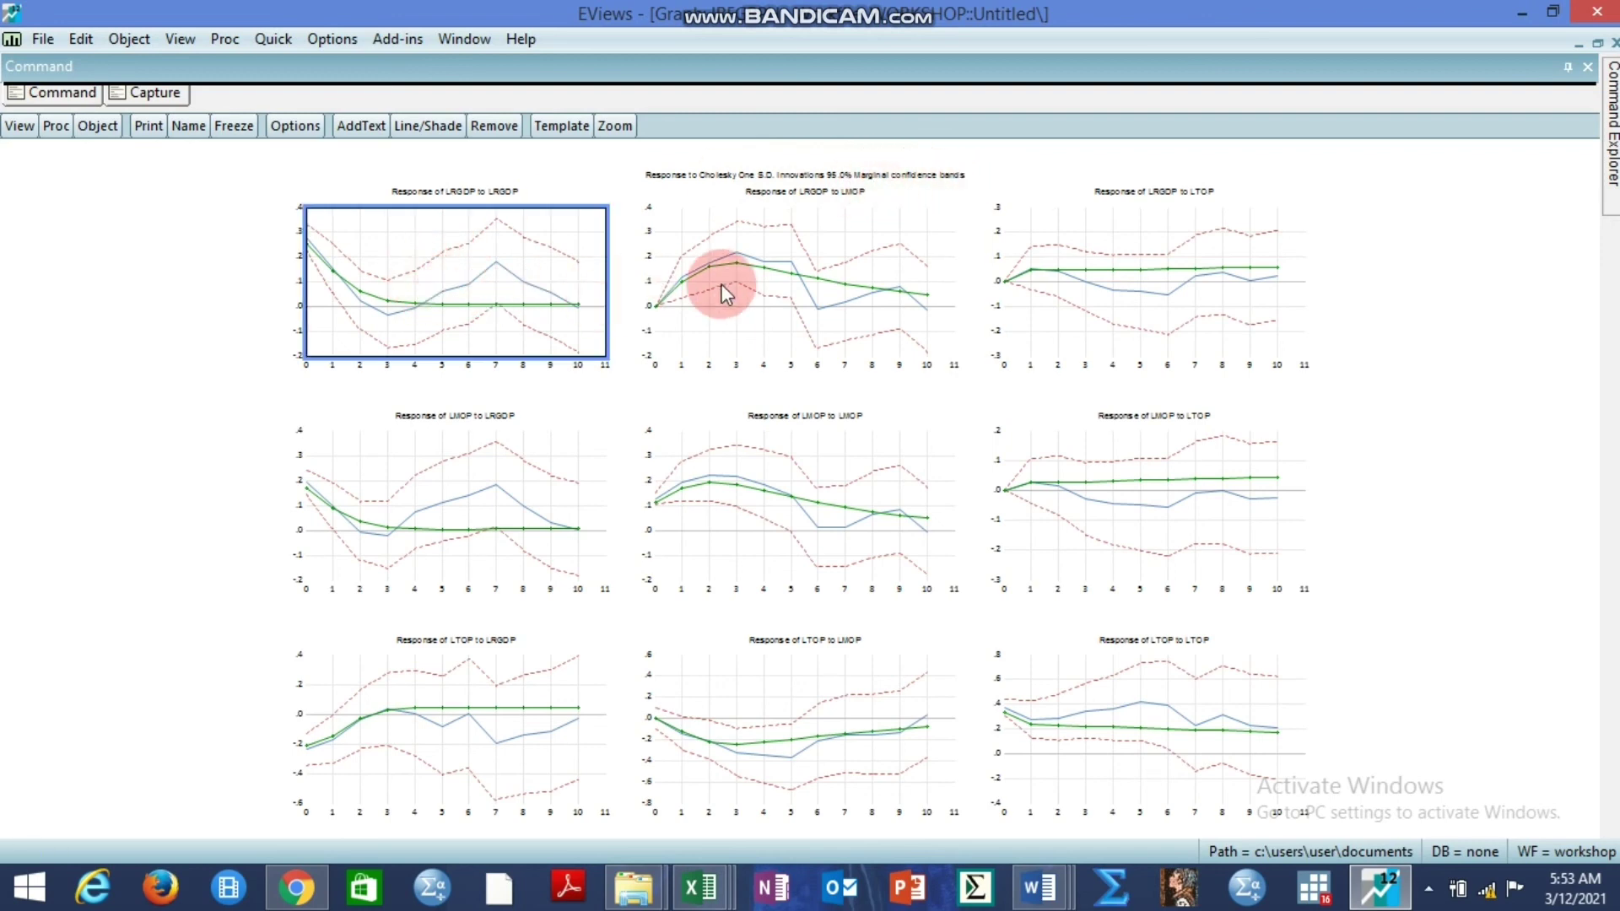
pyautogui.click(745, 296)
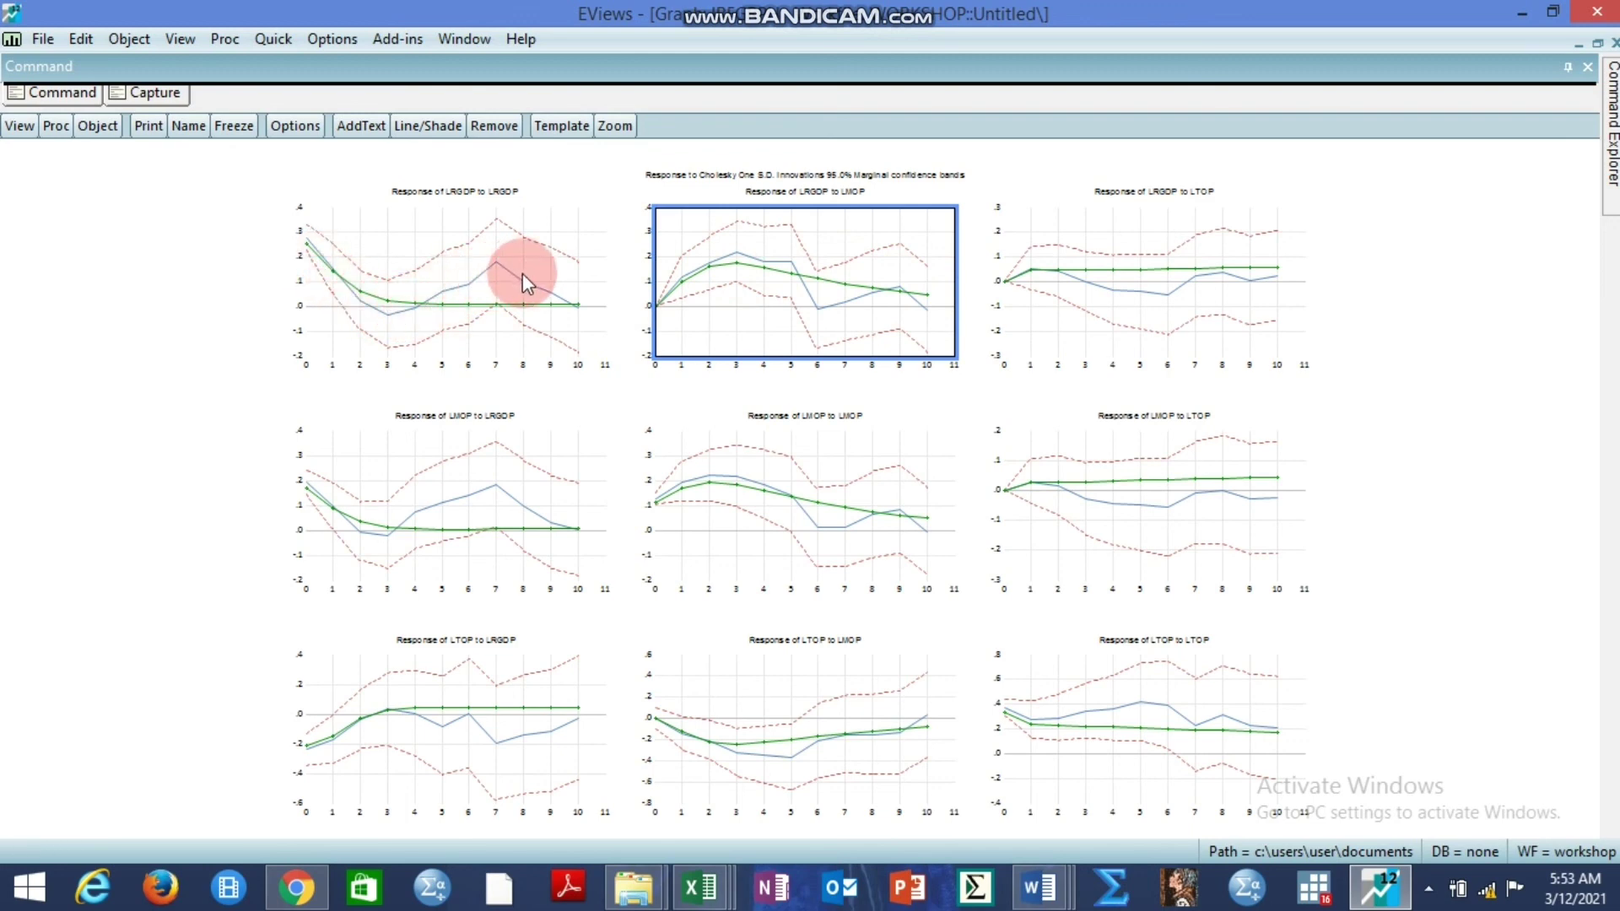
pyautogui.click(548, 293)
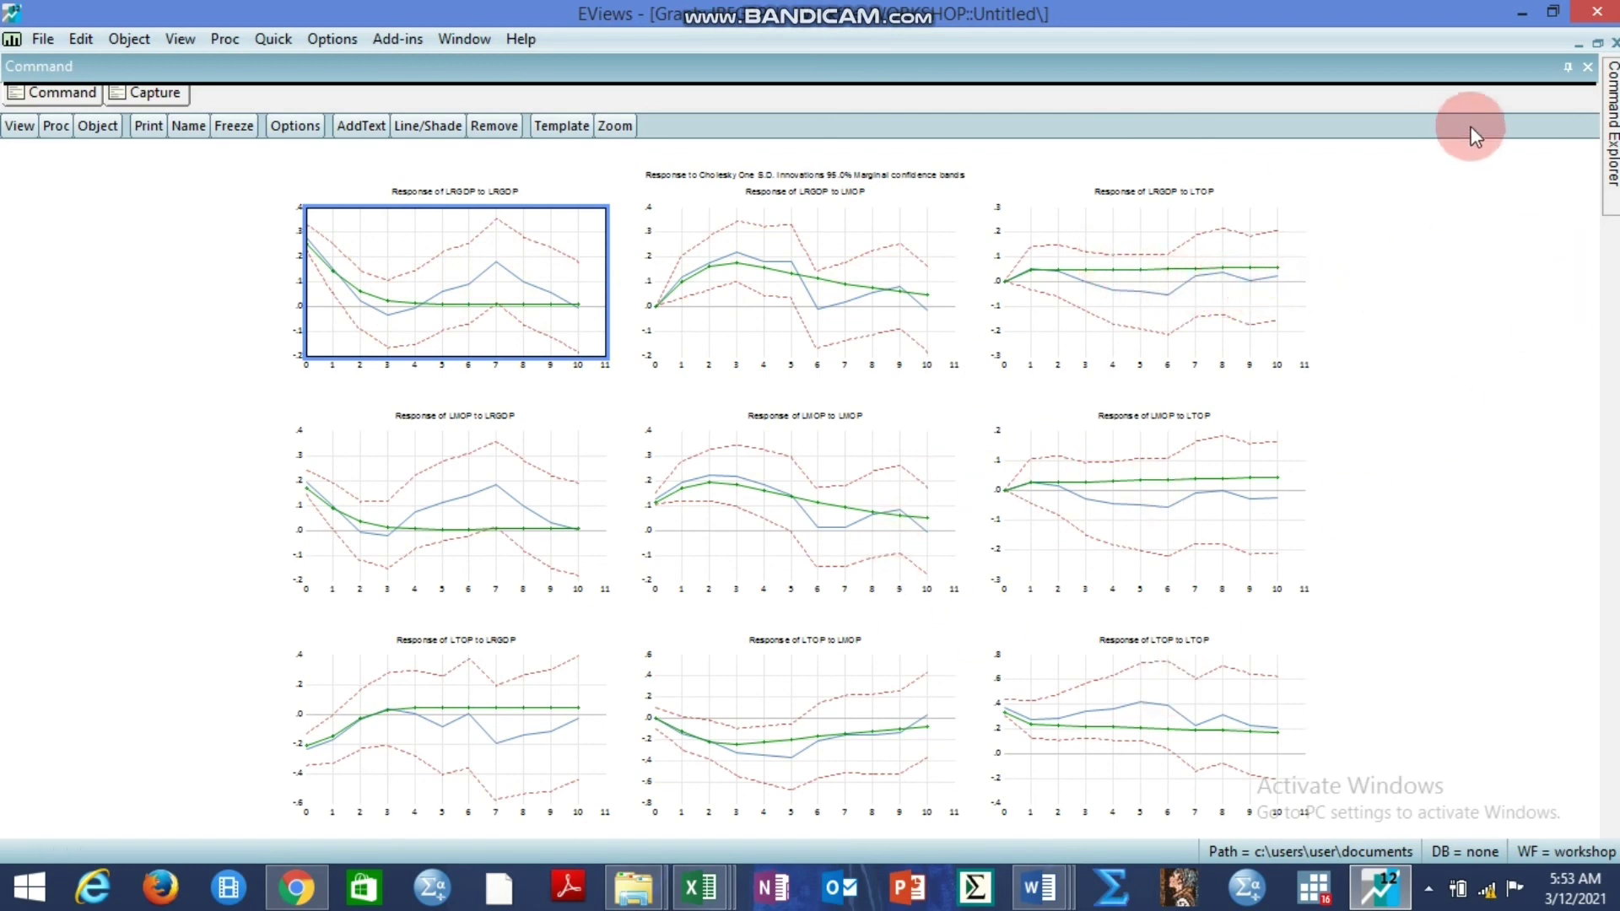
pyautogui.click(1598, 44)
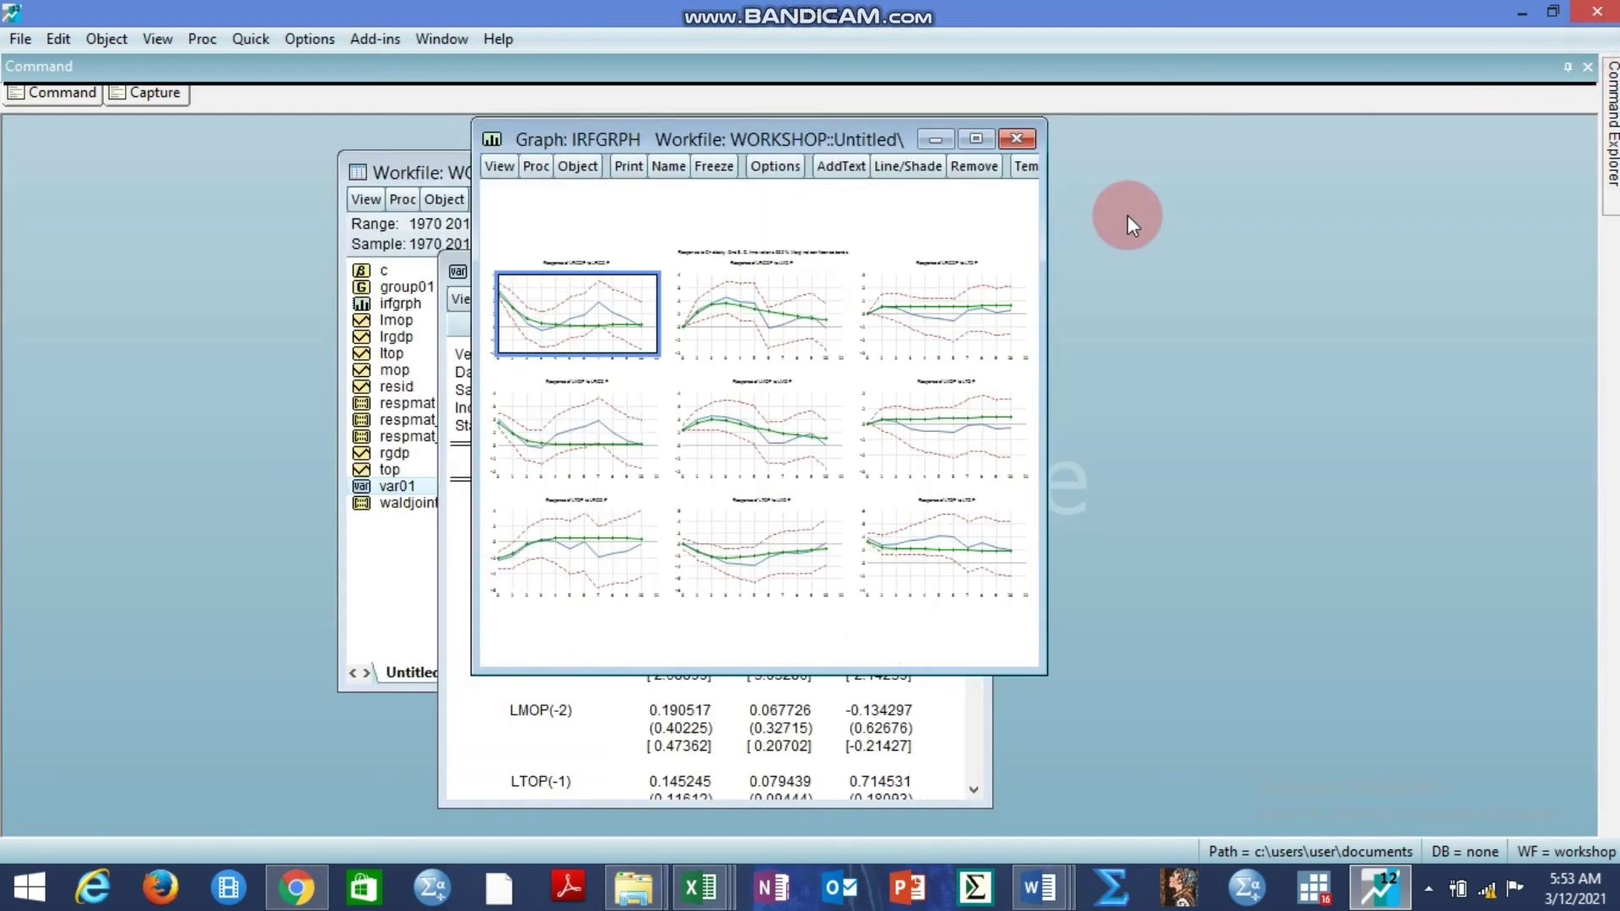
# - Close the IRFGRPH graph, select irfgrph and maximize the WORKSHOP workfile window
pyautogui.click(1019, 139)
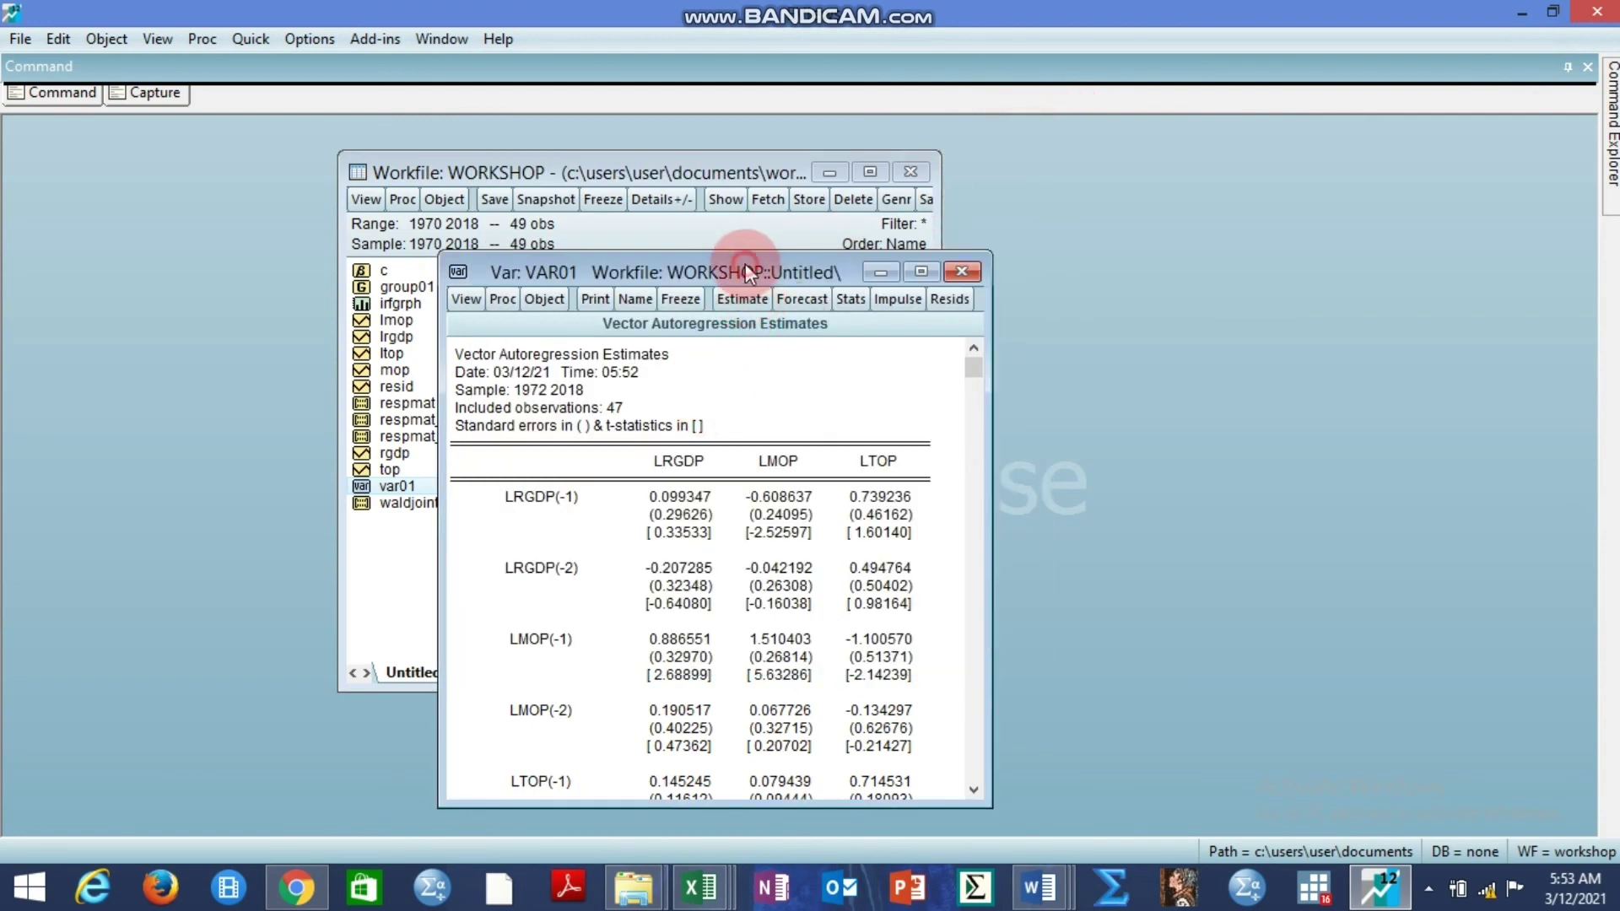
pyautogui.moveTo(745, 265); pyautogui.dragTo(1040, 150)
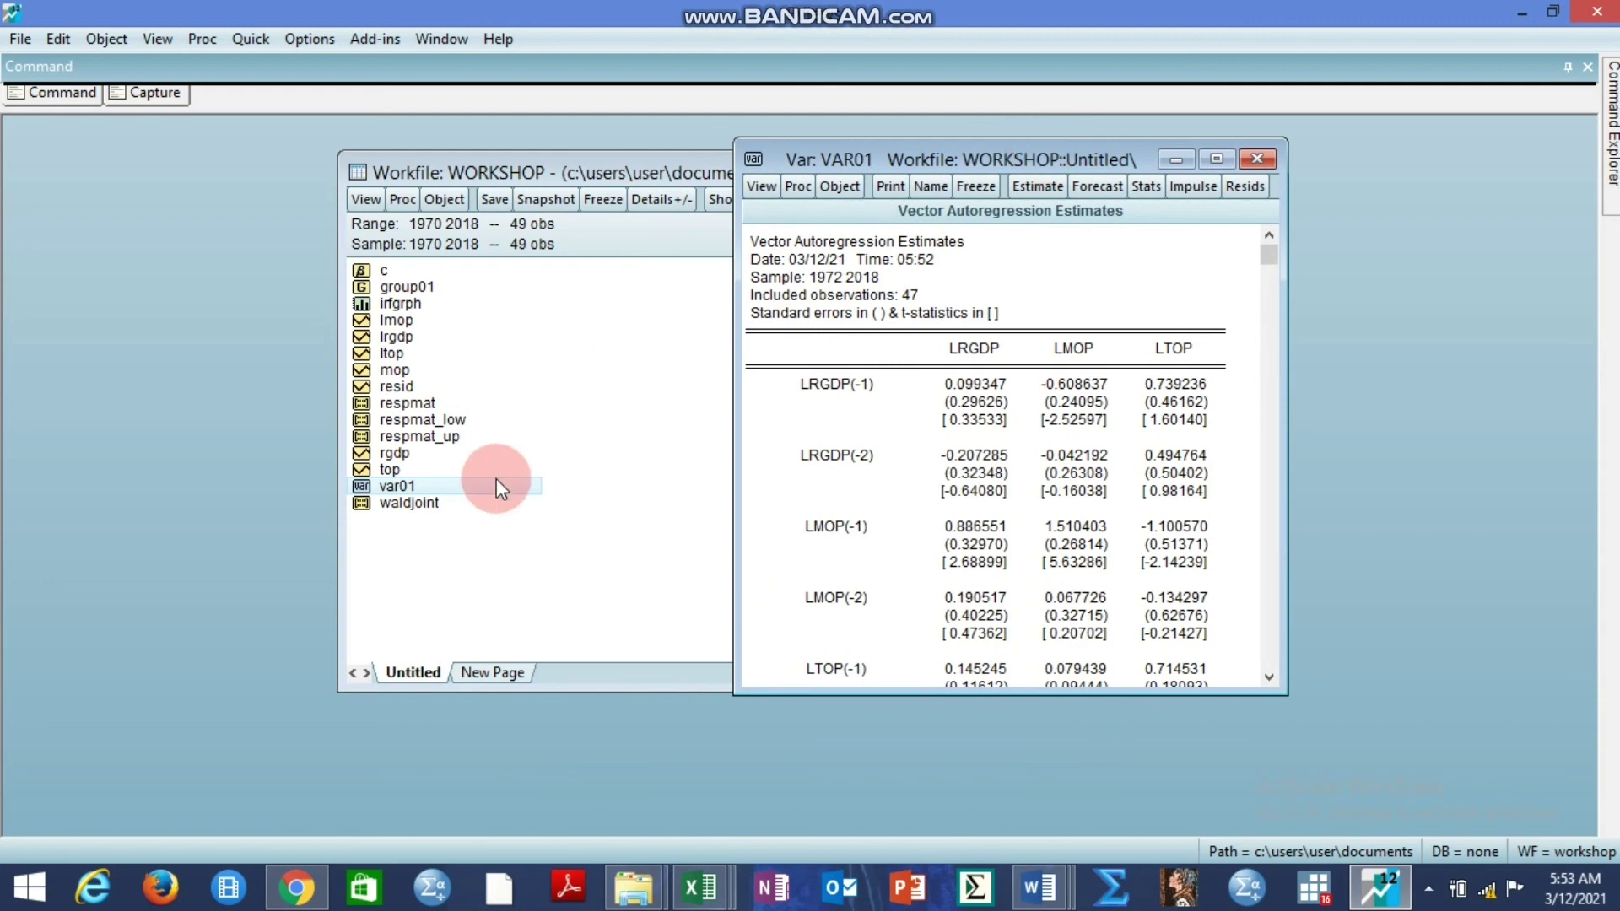
pyautogui.moveTo(498, 488); pyautogui.dragTo(409, 485)
pyautogui.click(392, 303)
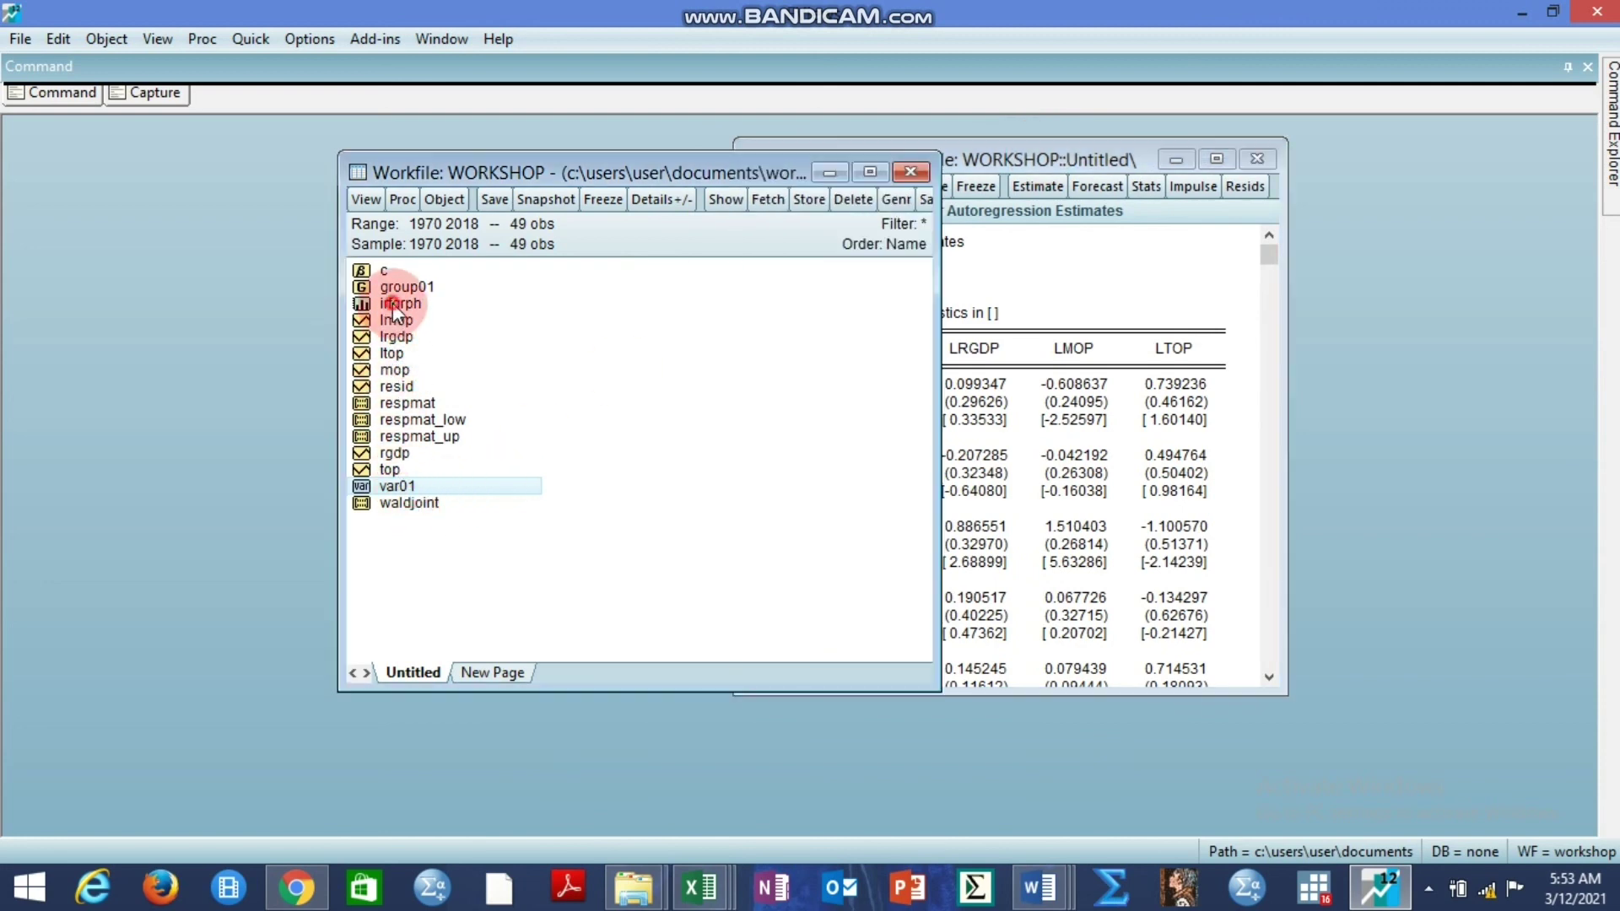
pyautogui.click(869, 172)
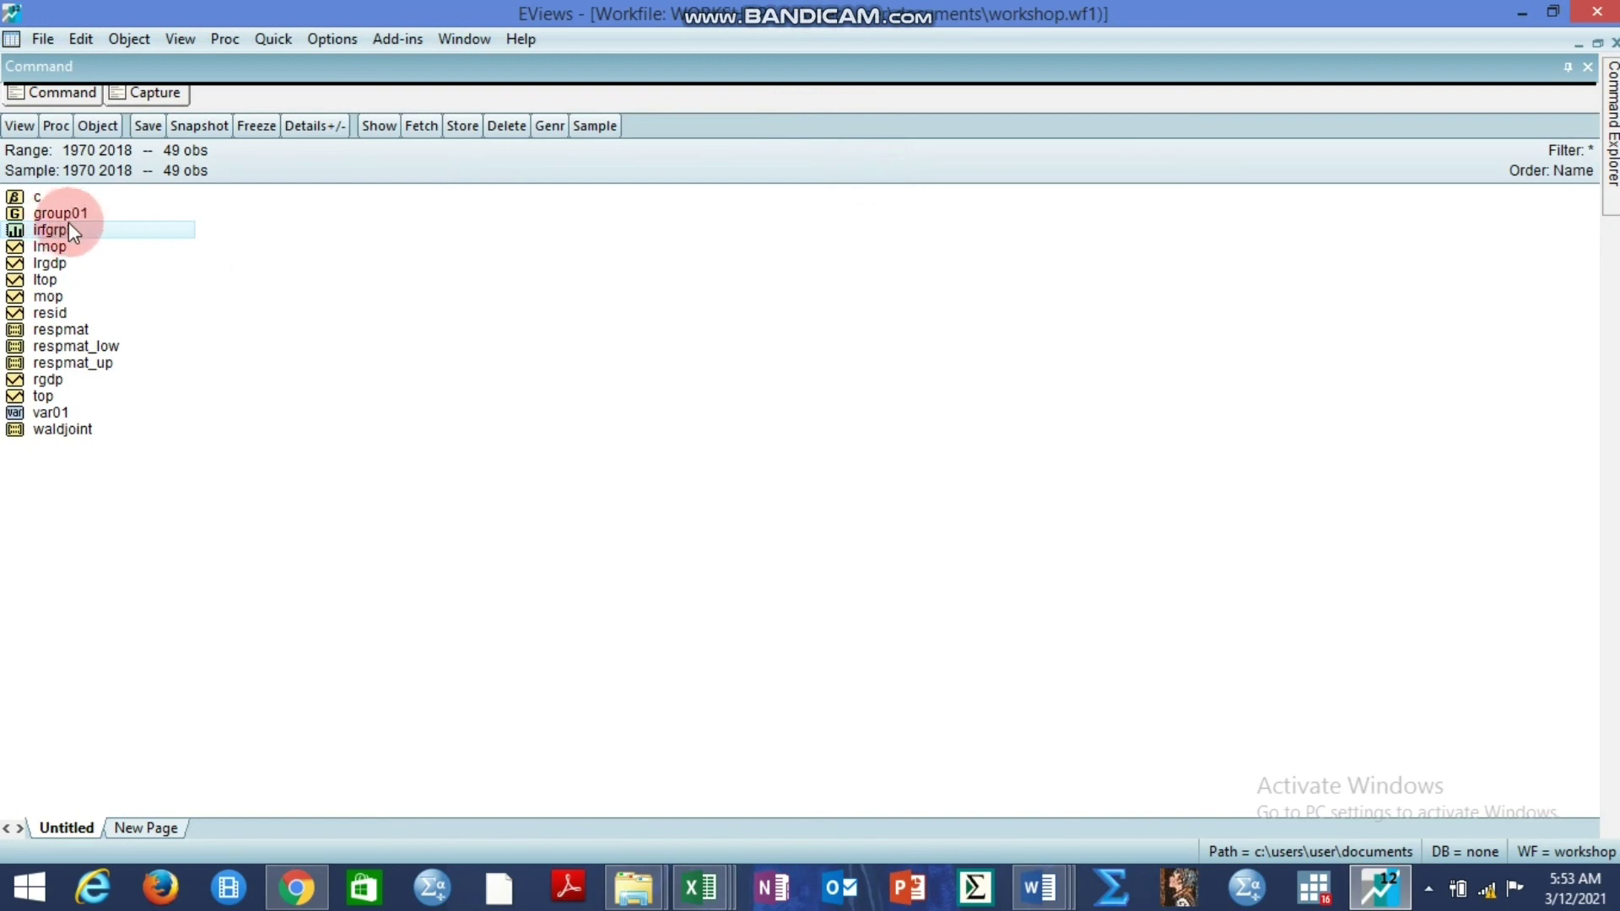